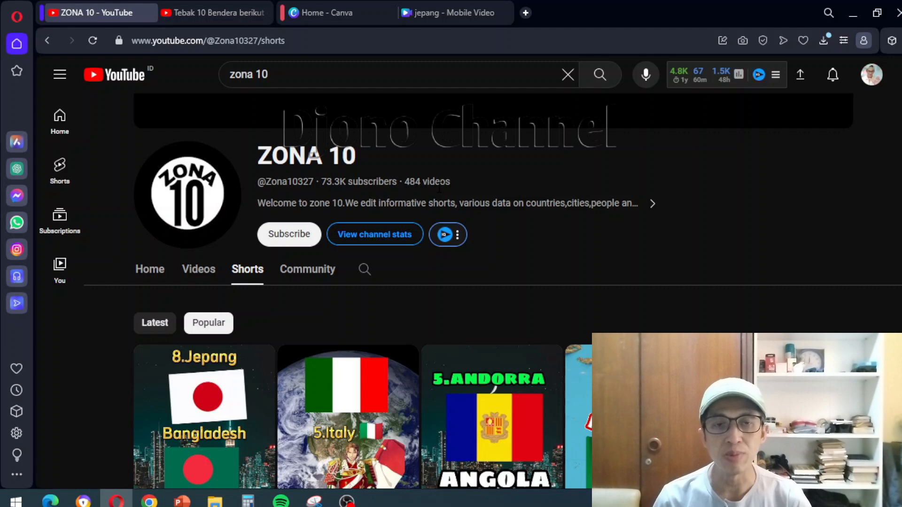
Read the ZONA 10 channel's About details, close them and look over its latest Shorts.
click(652, 207)
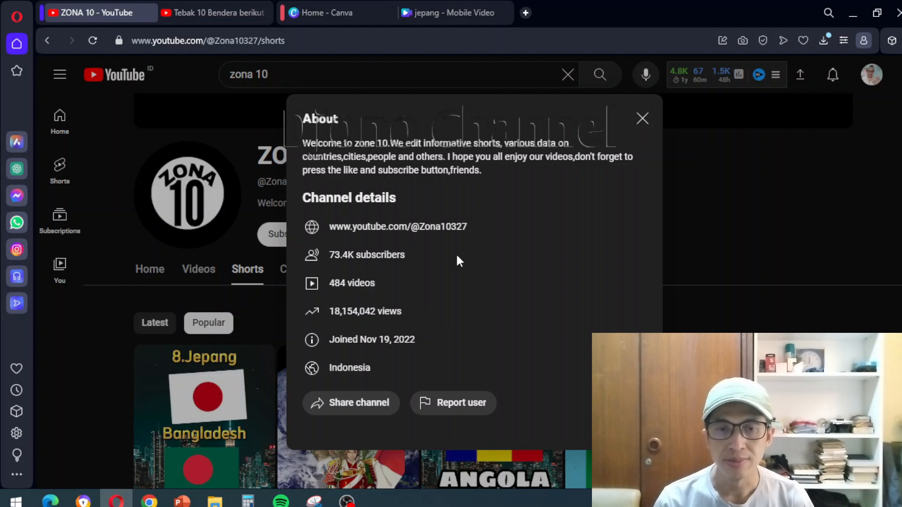
click(642, 118)
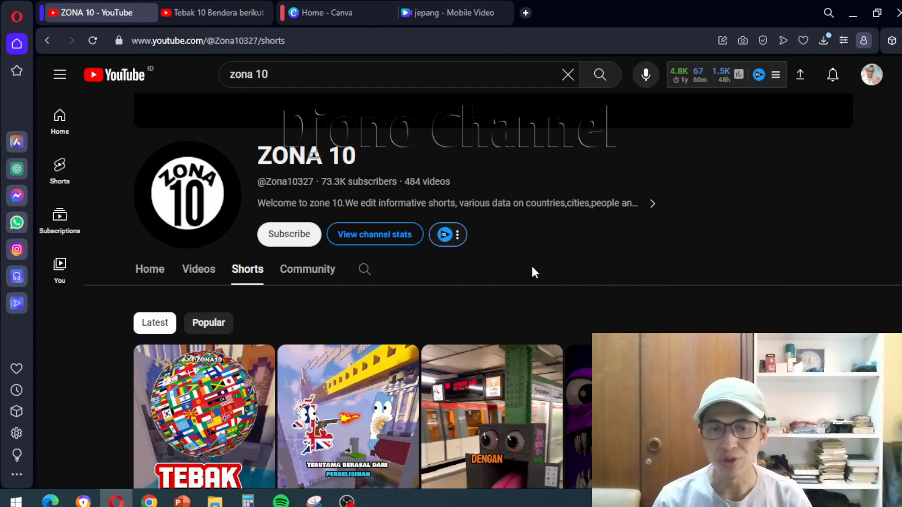
scroll(532, 264, down, 3)
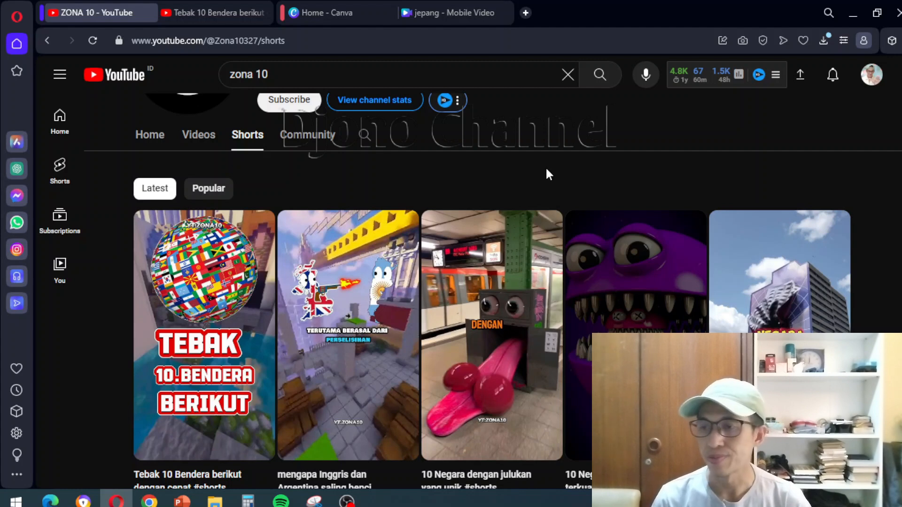
scroll(546, 170, up, 3)
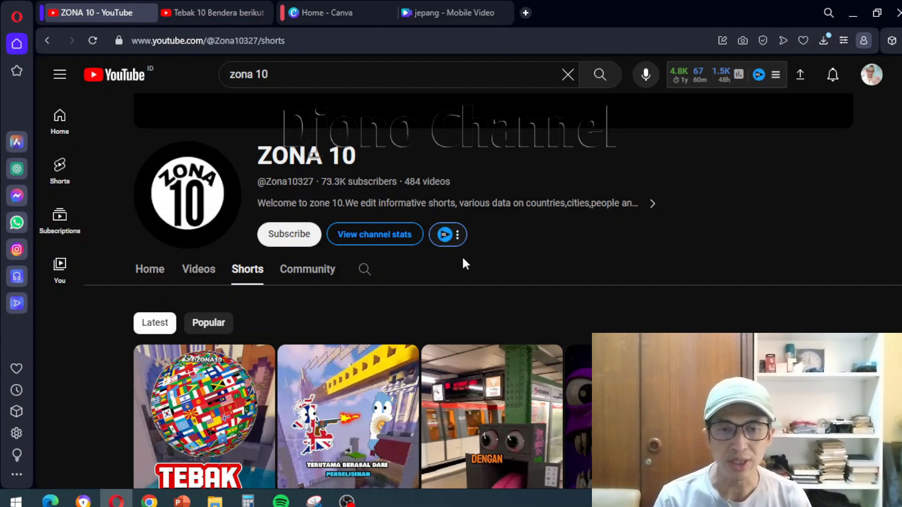
Look at the already open "Tebak 10 Bendera berikut" Short and browse more of the ZONA 10 channel's latest Shorts.
click(222, 10)
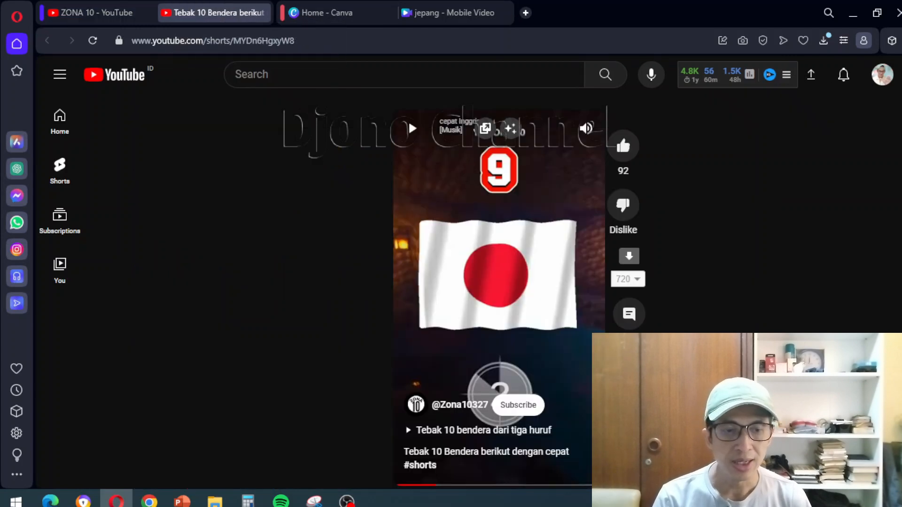
click(629, 462)
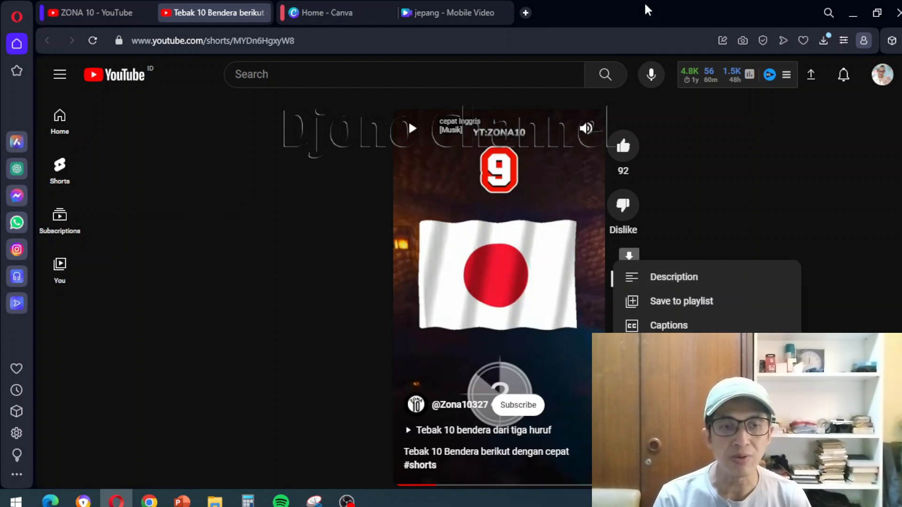
click(109, 10)
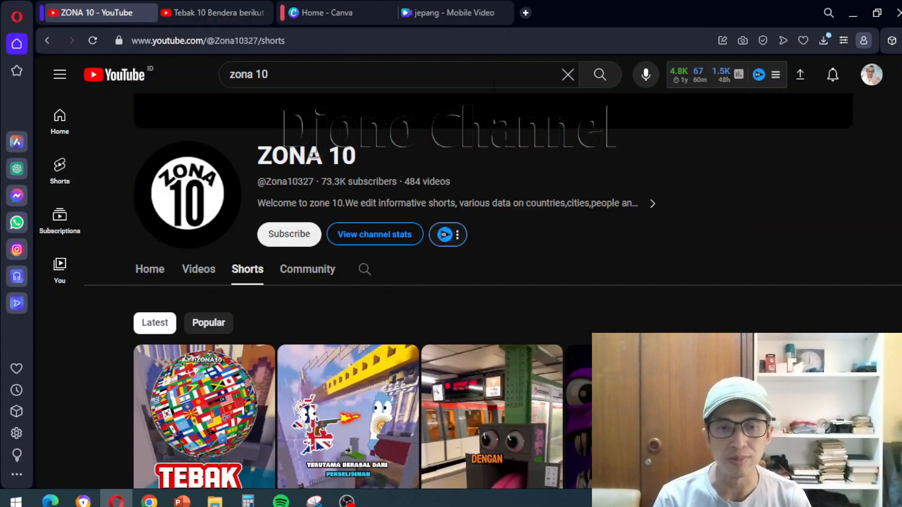
scroll(550, 187, down, 3)
scroll(537, 290, down, 3)
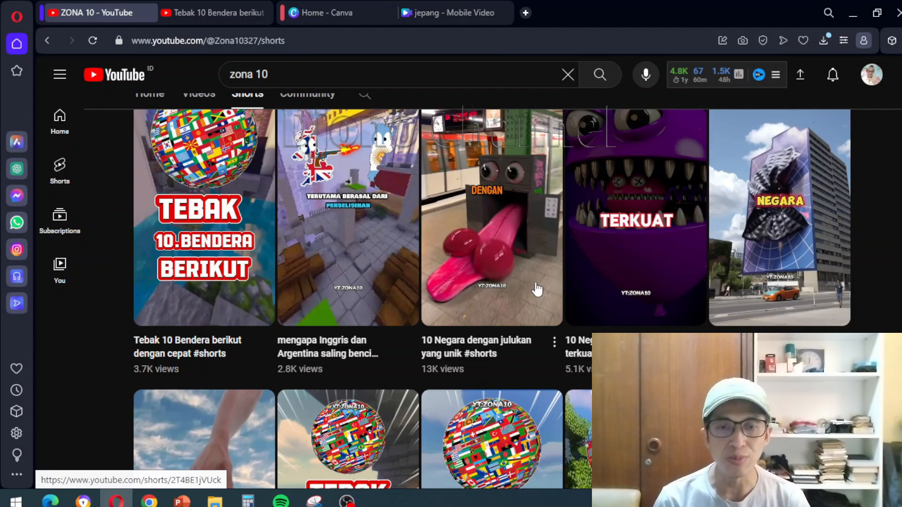
scroll(537, 290, up, 3)
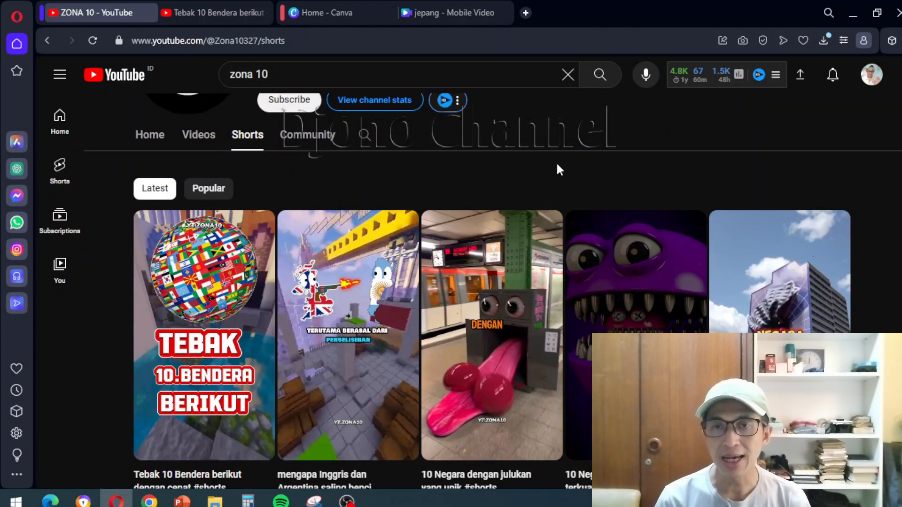
Watch two parts of the "Tebak 10 Bendera berikut" flag quiz Short, pausing after each part.
click(206, 8)
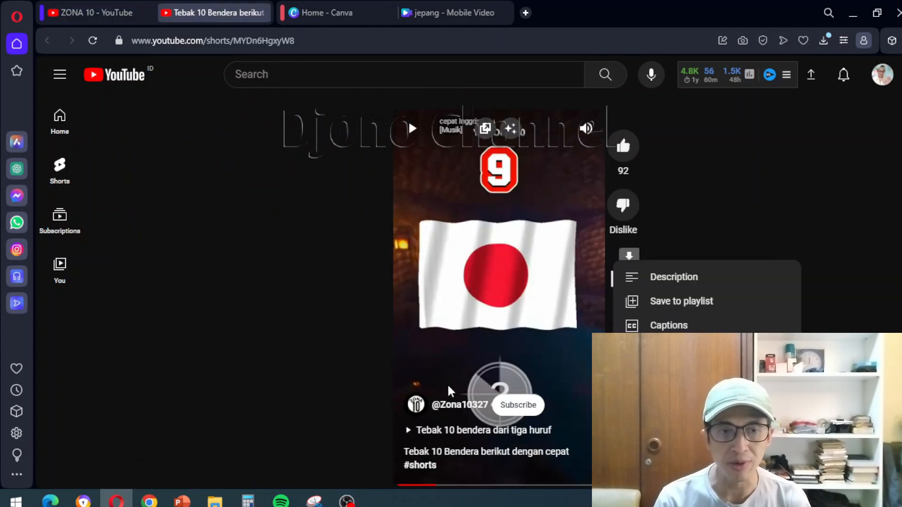
click(411, 137)
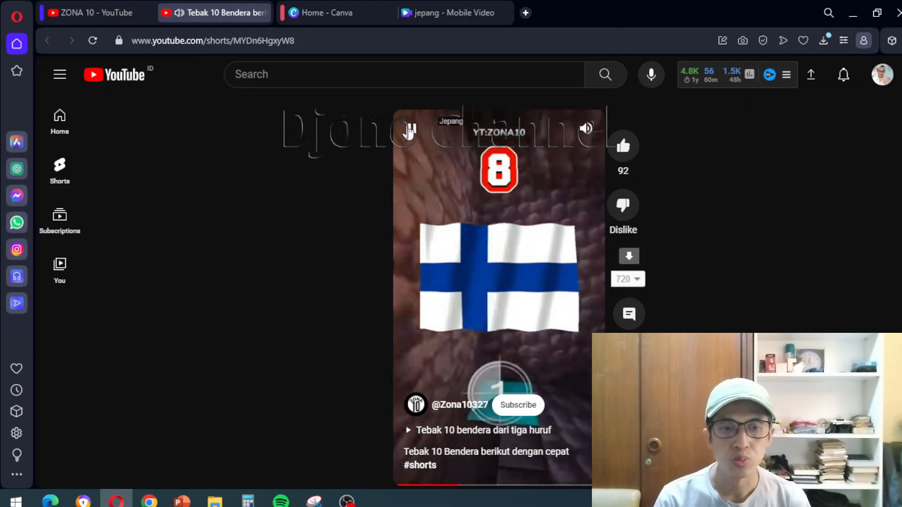
click(409, 132)
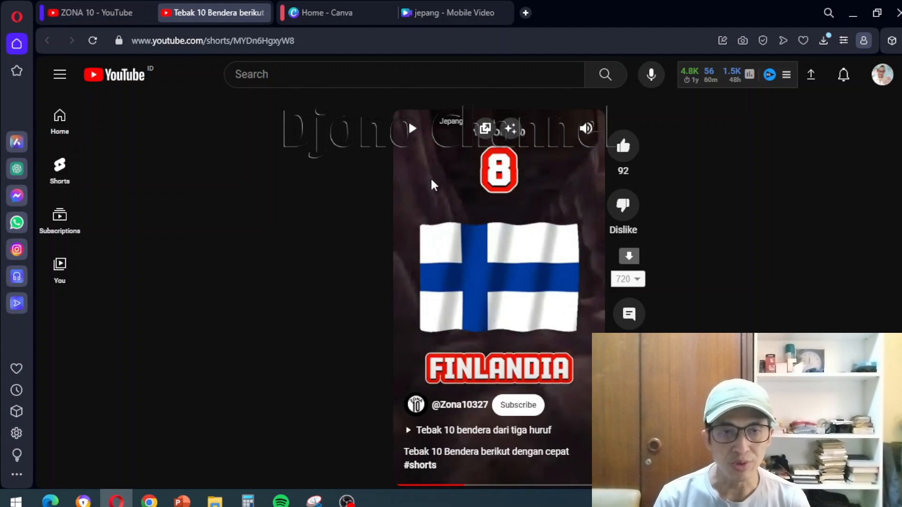
click(415, 140)
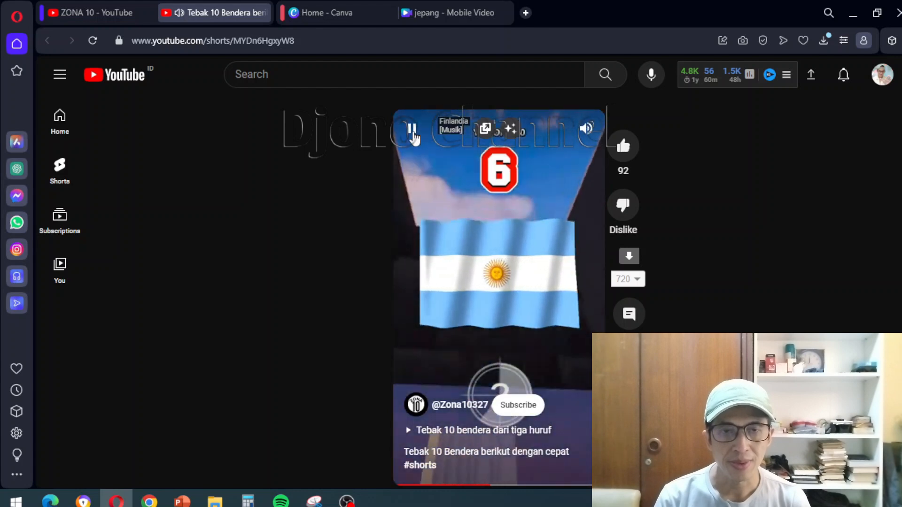
click(412, 130)
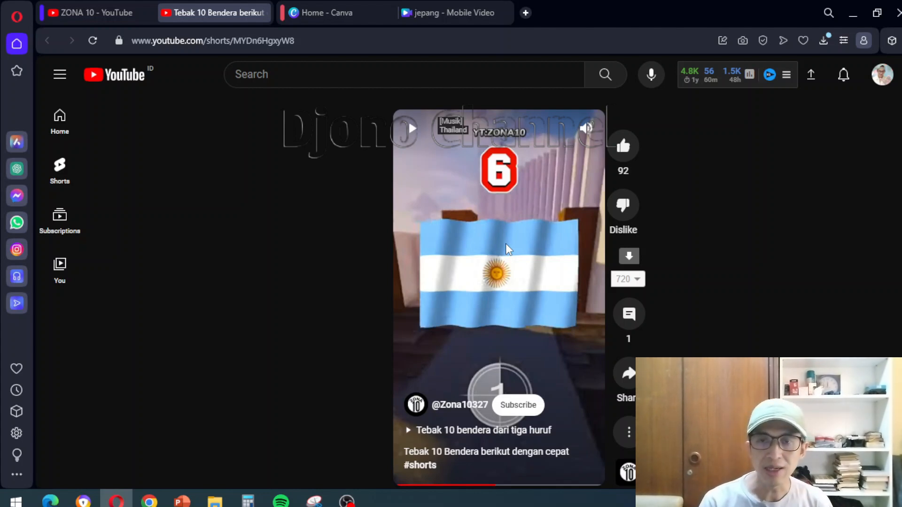
Compare the ZONA 10 channel's latest and most popular Shorts, and set the list back to Latest.
click(91, 9)
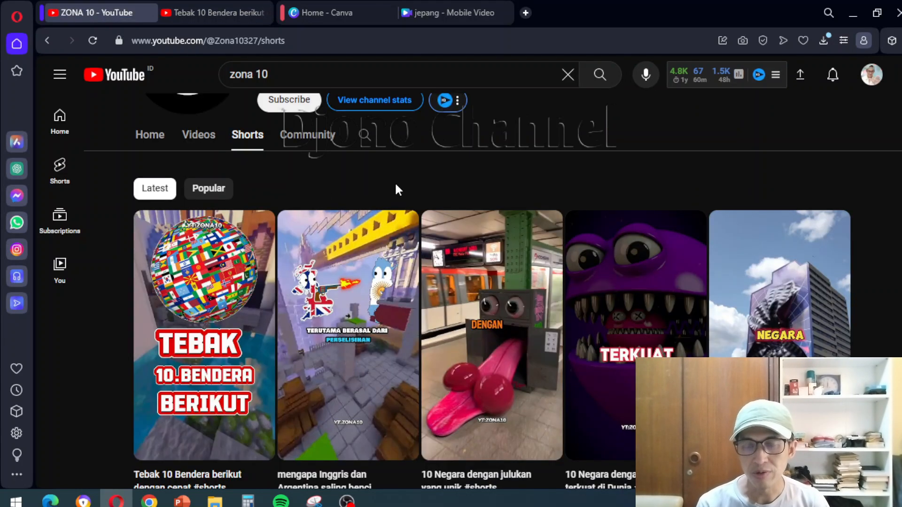
scroll(399, 183, down, 1)
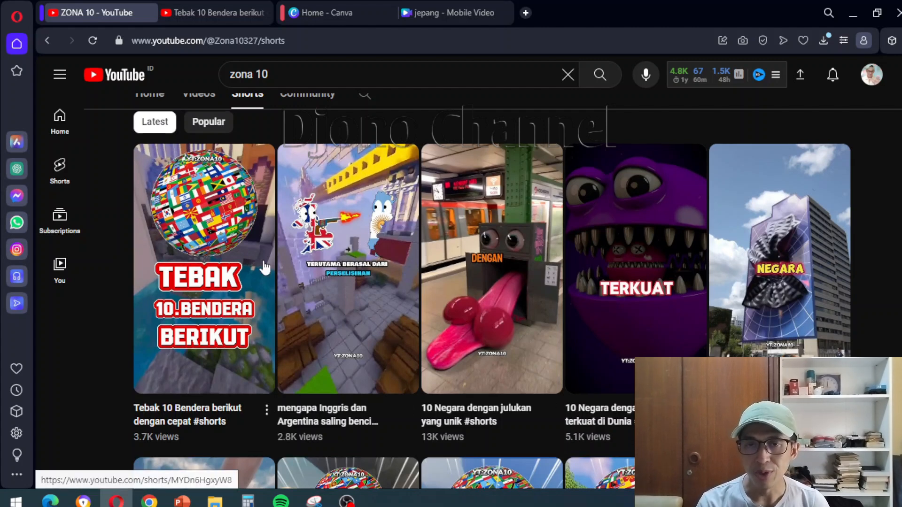
scroll(261, 261, up, 2)
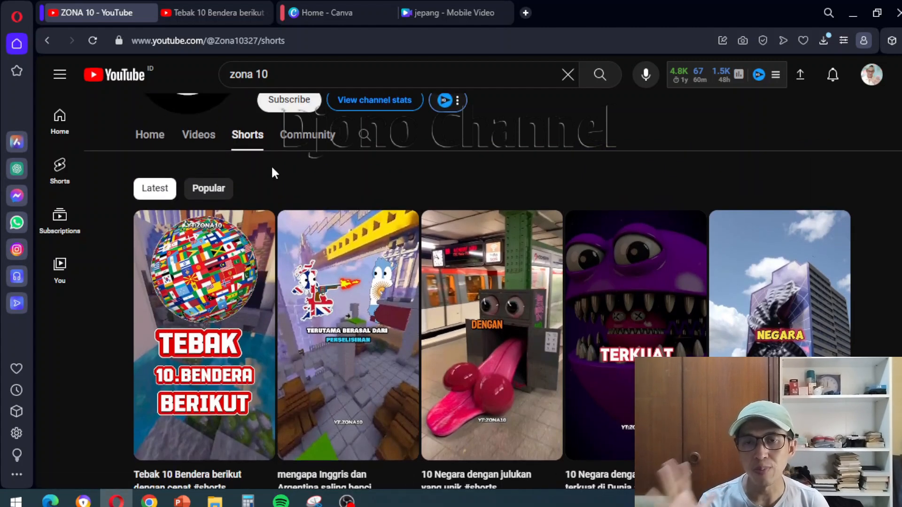
click(216, 185)
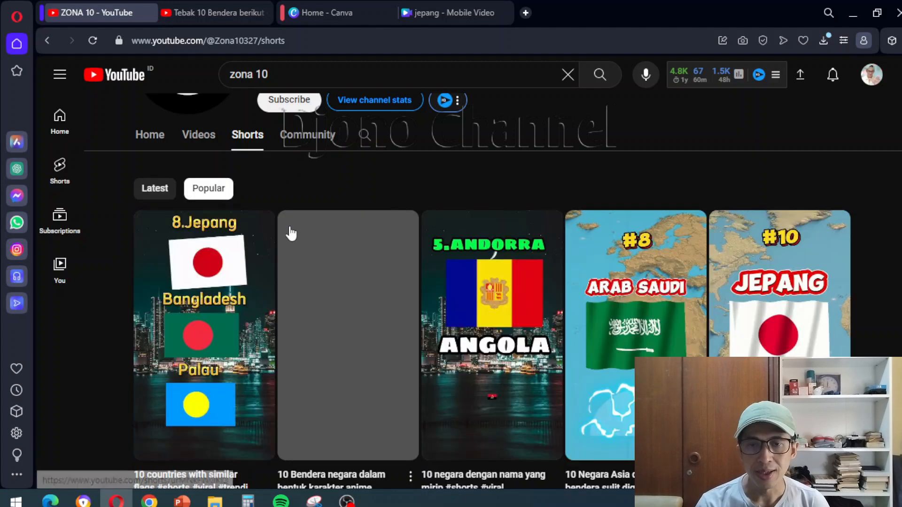
scroll(289, 233, down, 2)
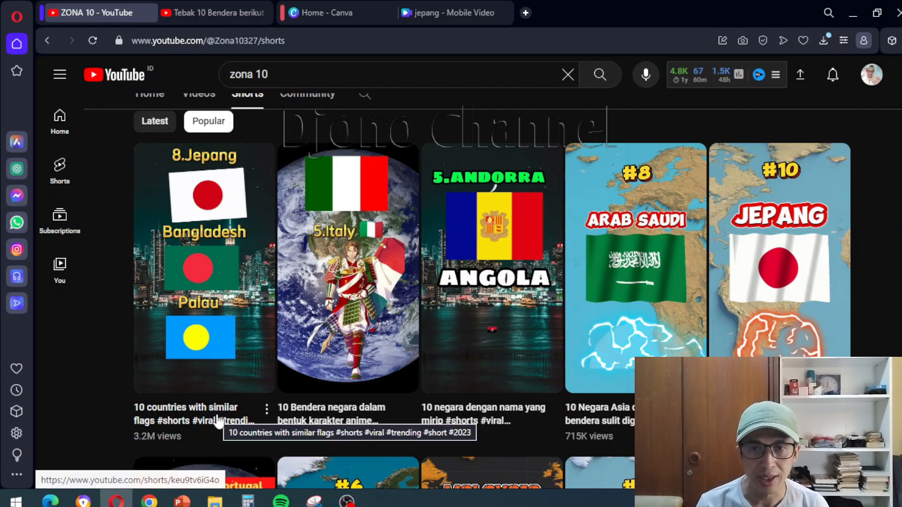
click(155, 121)
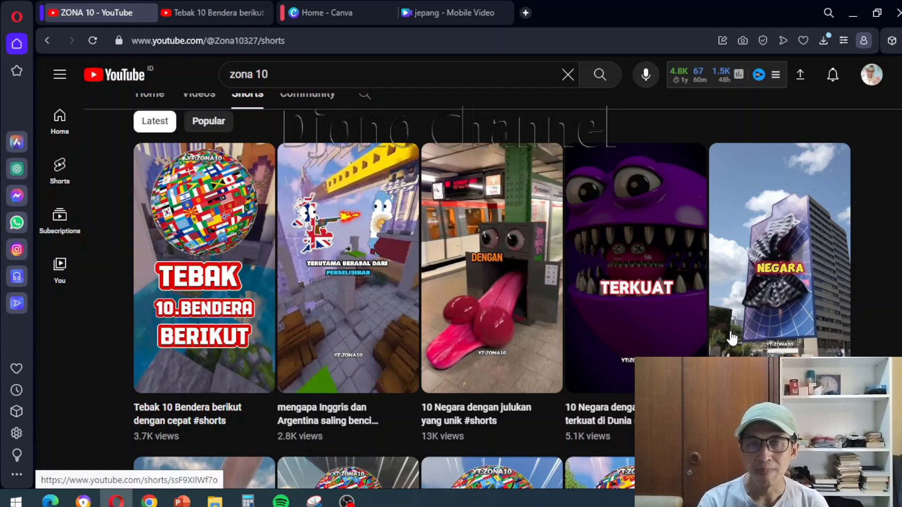
Clear the old calculation in Calculator and review ZONA 10's January 2024 channel stats for views, subscribers and published videos.
click(248, 500)
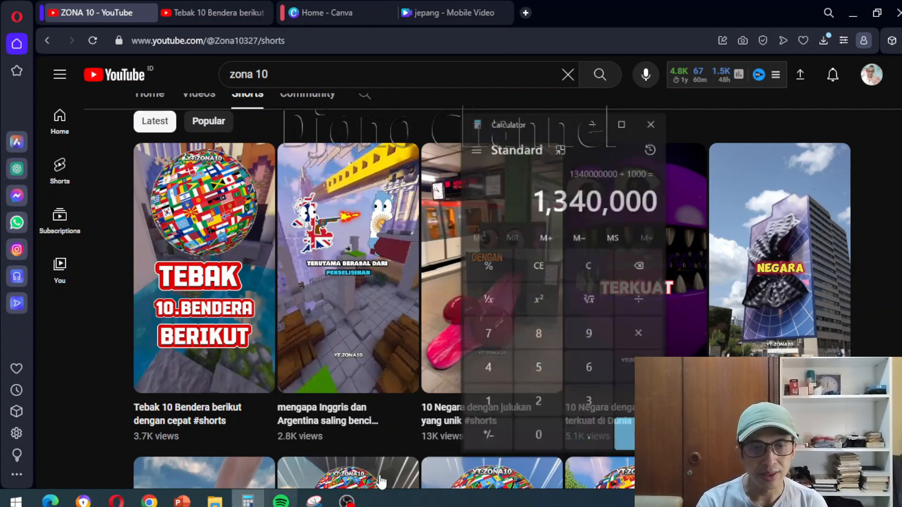
click(599, 245)
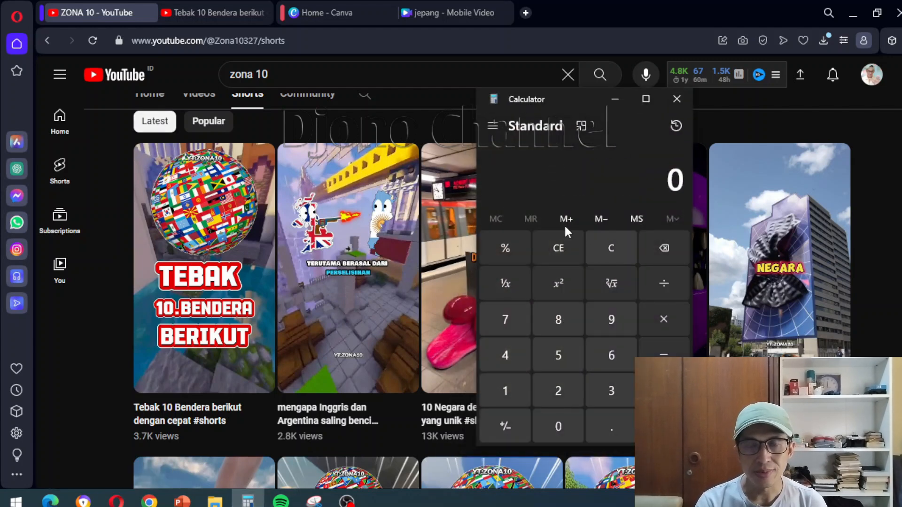
scroll(415, 269, up, 1)
scroll(416, 269, up, 2)
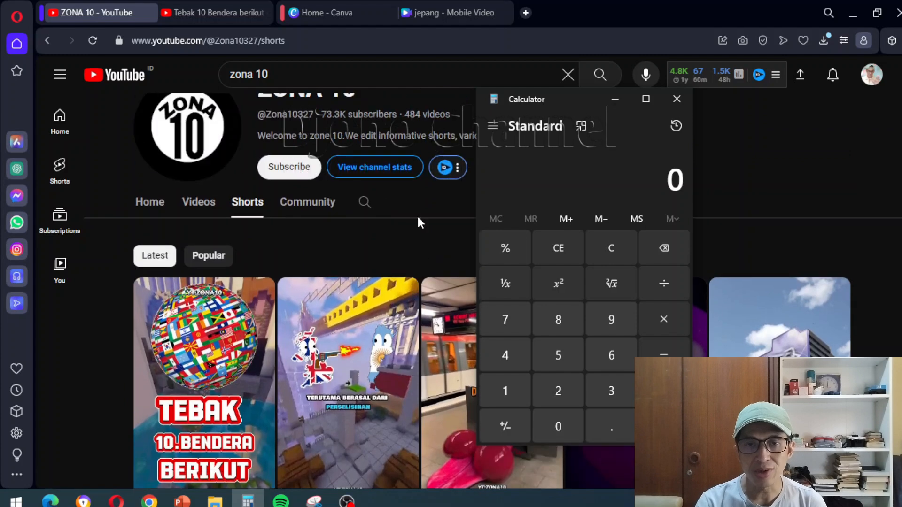
click(376, 167)
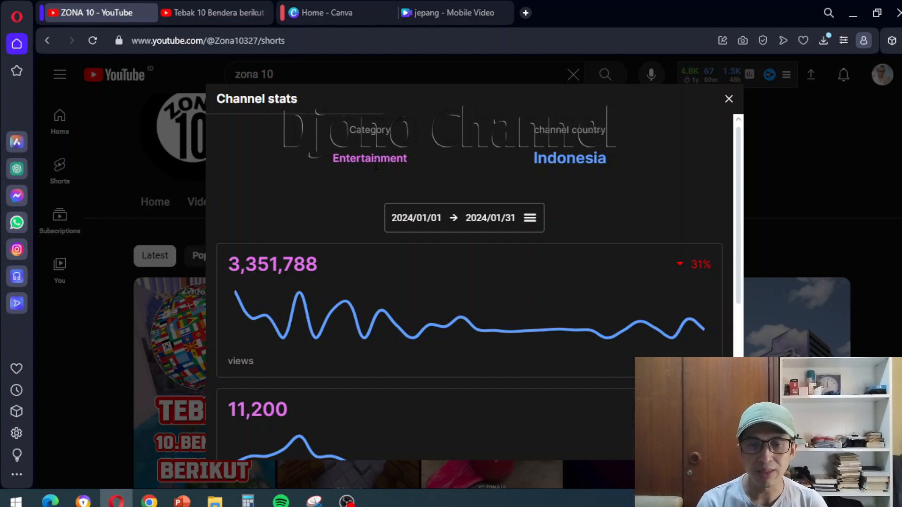
scroll(376, 166, down, 3)
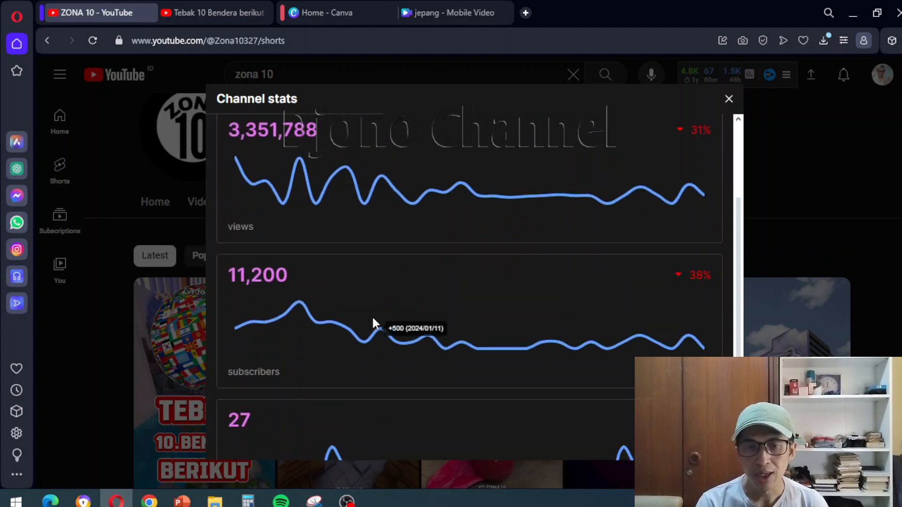
scroll(372, 323, down, 1)
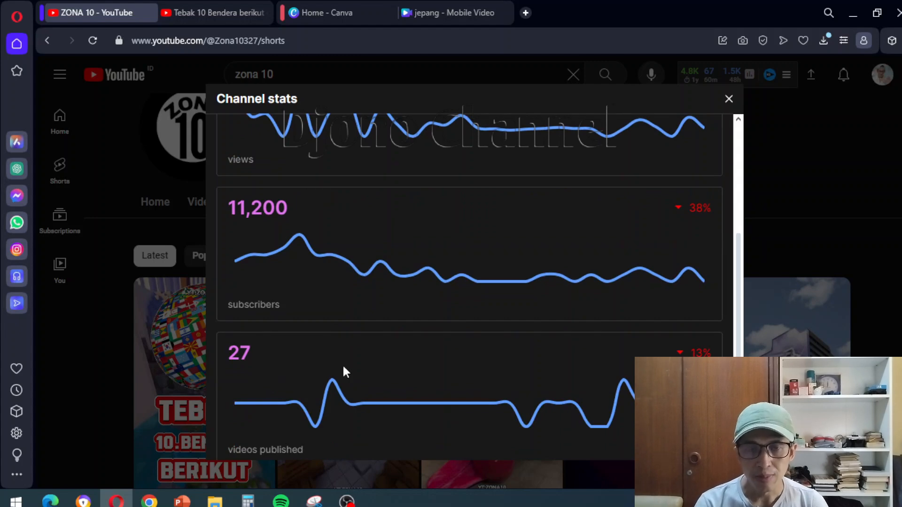
scroll(343, 370, up, 4)
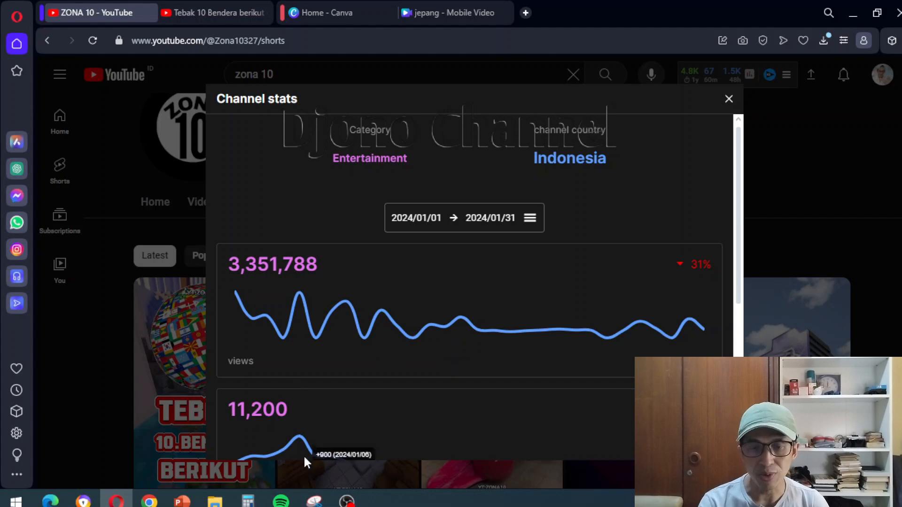
Estimate the channel's monthly Shorts figure in Calculator by multiplying 3,351,788 views by 400 and dividing by 1000.
click(248, 501)
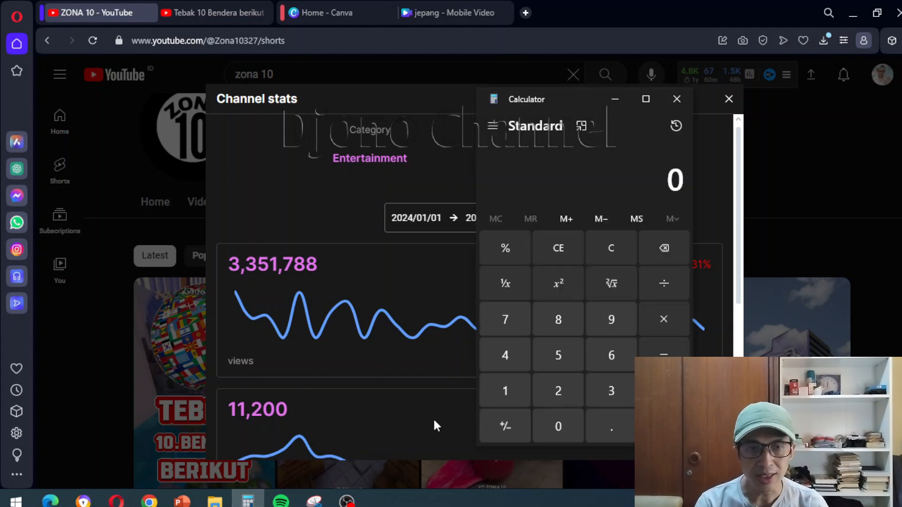
text(3,35)
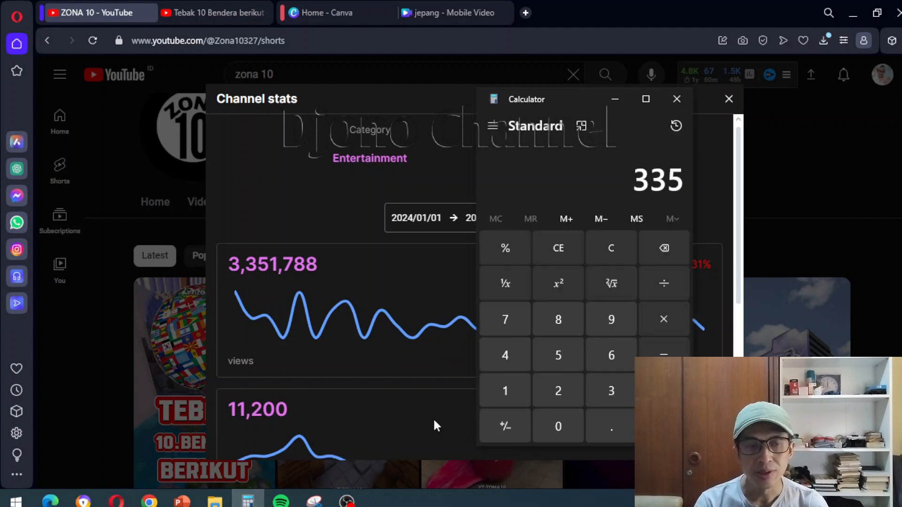
text(1,788)
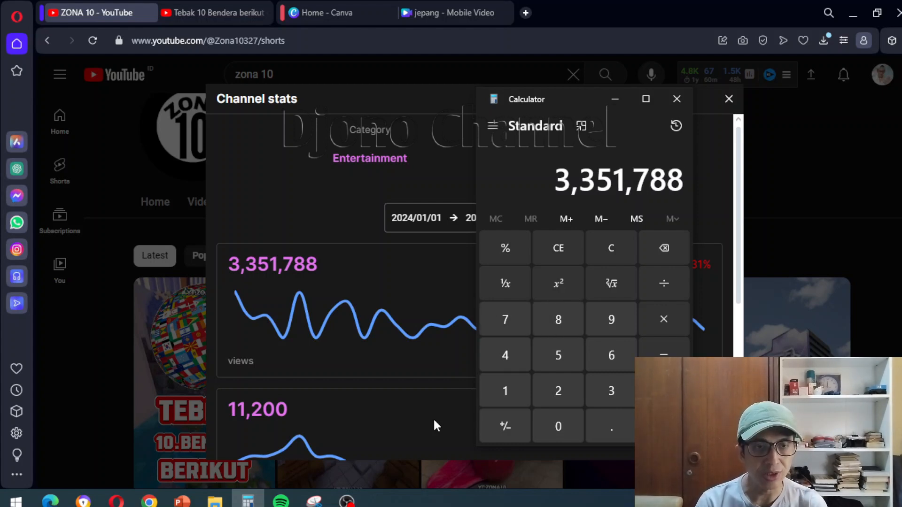
key(asterisk)
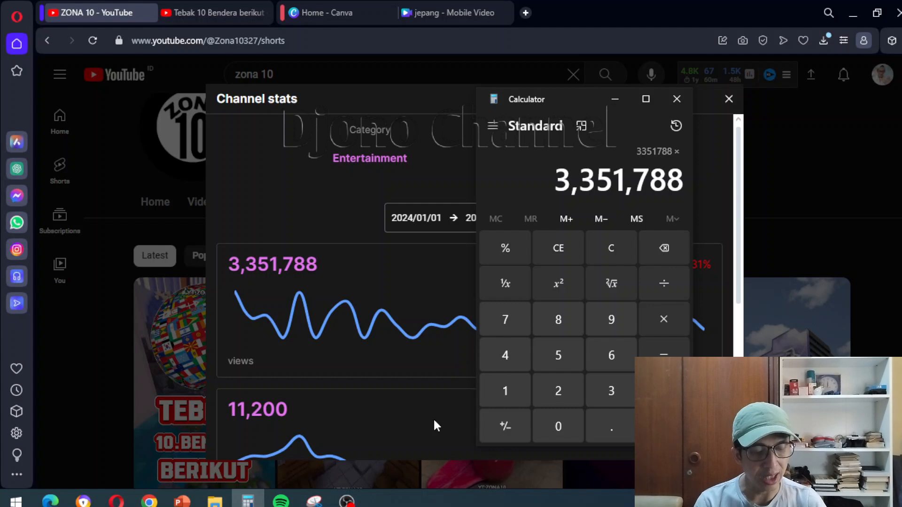
text(400)
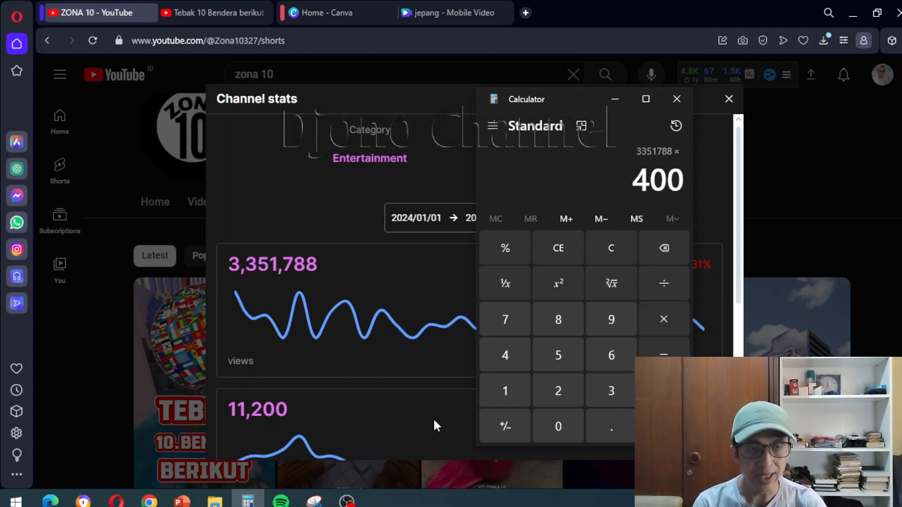
key(slash)
text(1000)
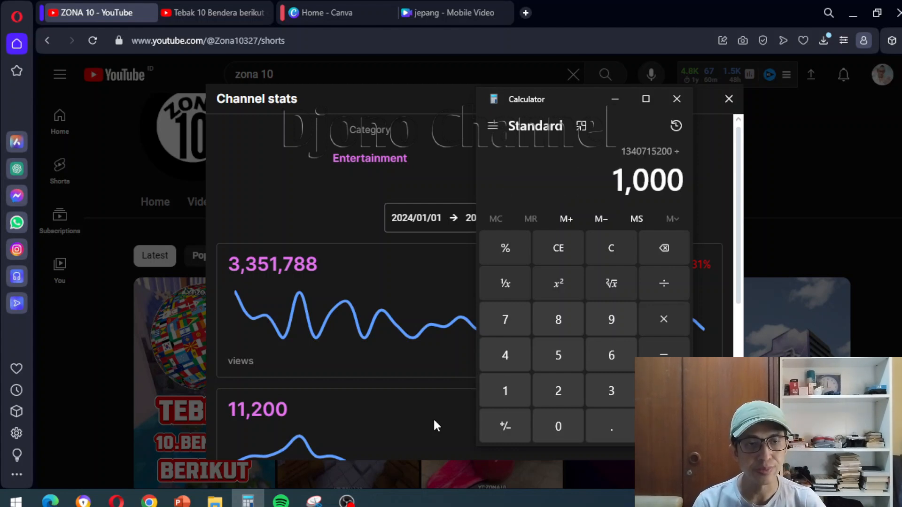
key(Return)
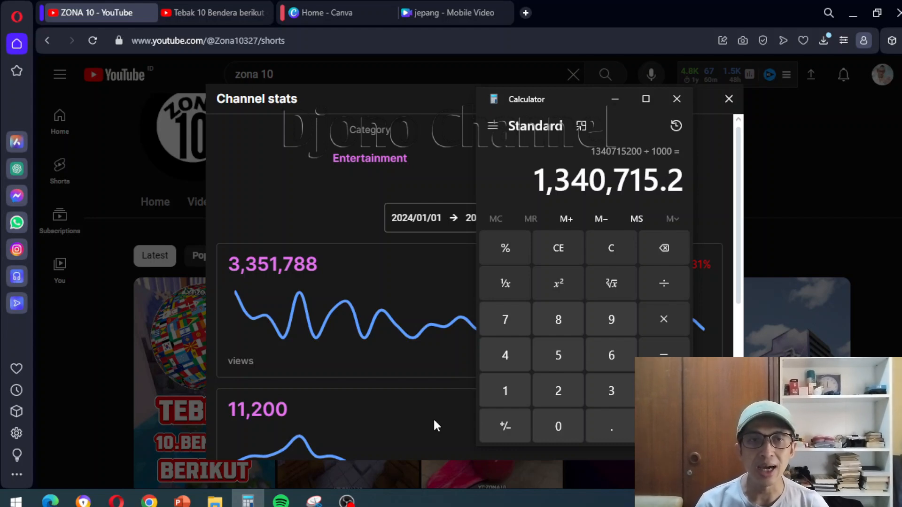
Switch to Canva and create a new blank Mobile Video design.
click(329, 19)
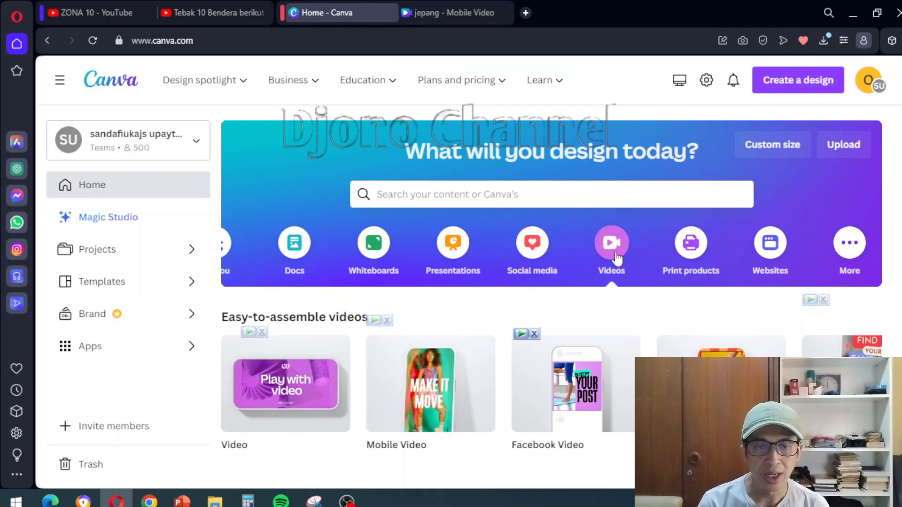
click(414, 397)
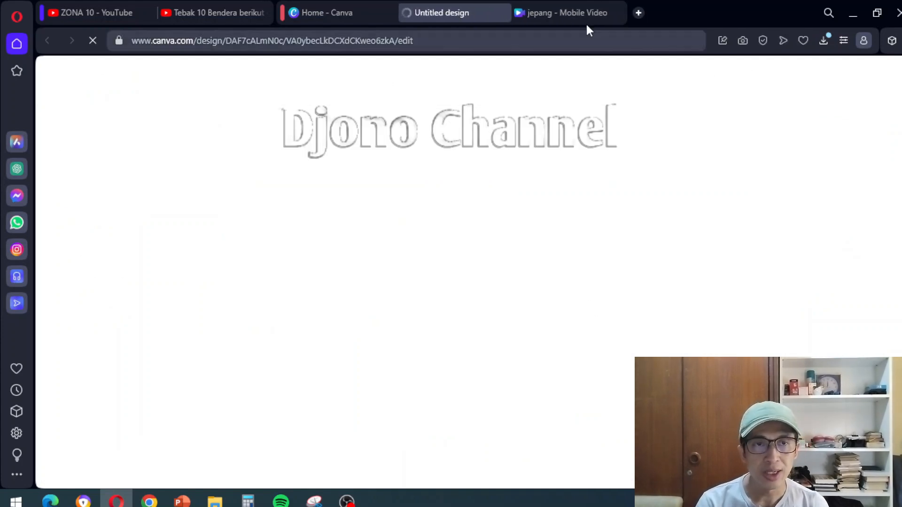
Play the finished "jepang" Mobile Video from its start and scrub back to compare the letter hint with the full answer.
click(554, 13)
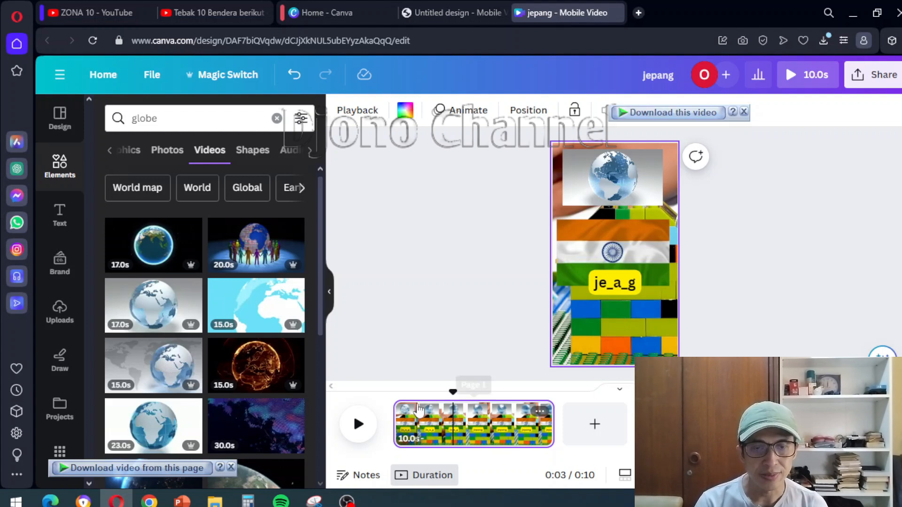
drag(451, 397, 395, 392)
click(359, 423)
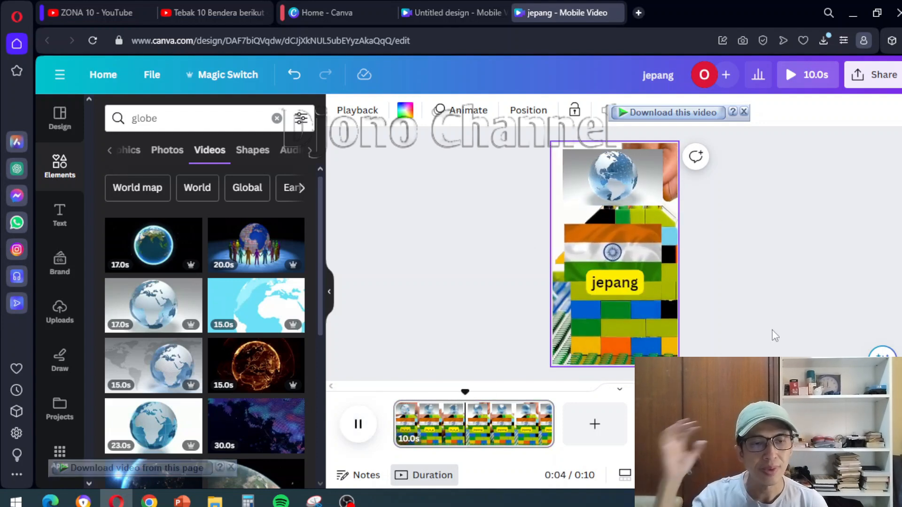
click(649, 241)
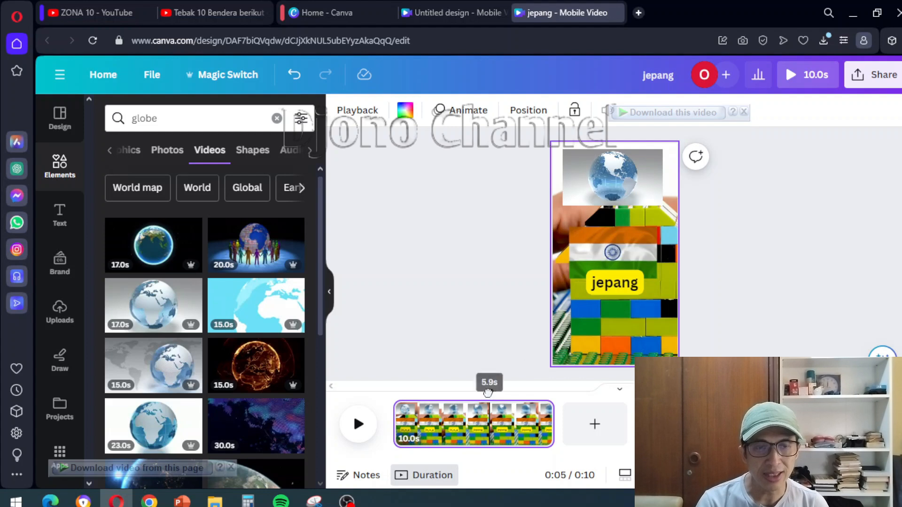
drag(487, 393, 435, 400)
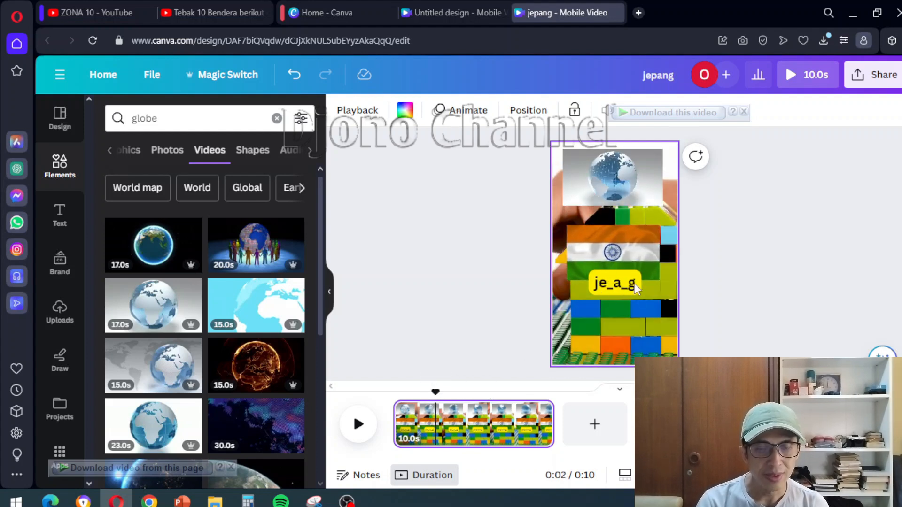
mouse_move(435, 399)
mouse_down()
mouse_move(481, 398)
mouse_move(428, 394)
mouse_up()
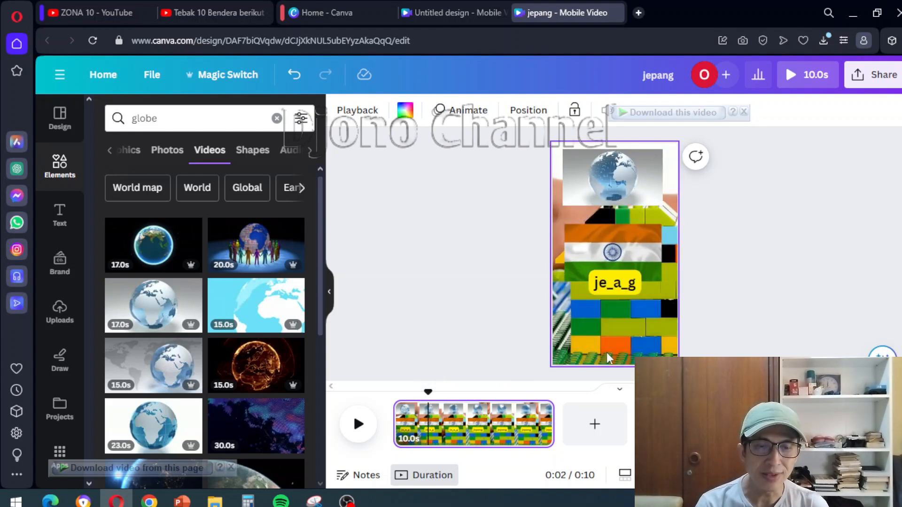
Close the ZONA 10 channel stats on YouTube, check the flag quiz Short's layout, and return to the untitled Mobile Video design.
click(443, 14)
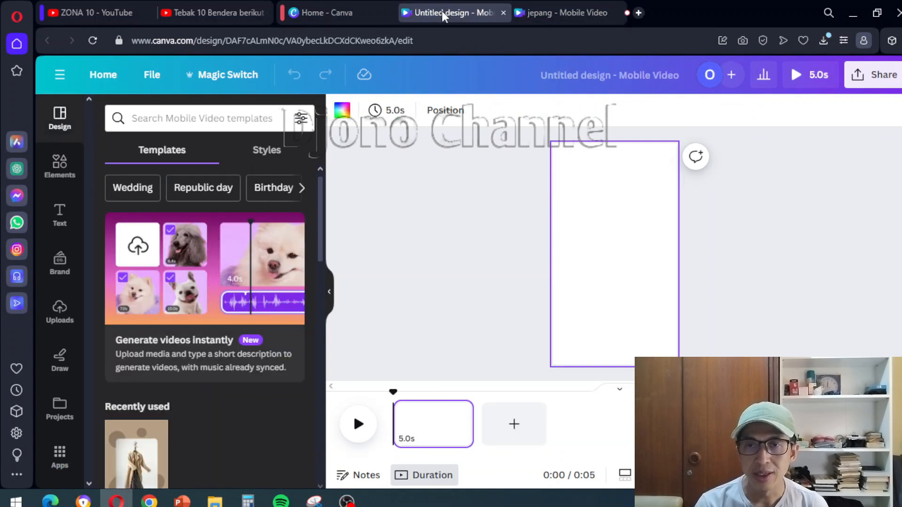
click(153, 119)
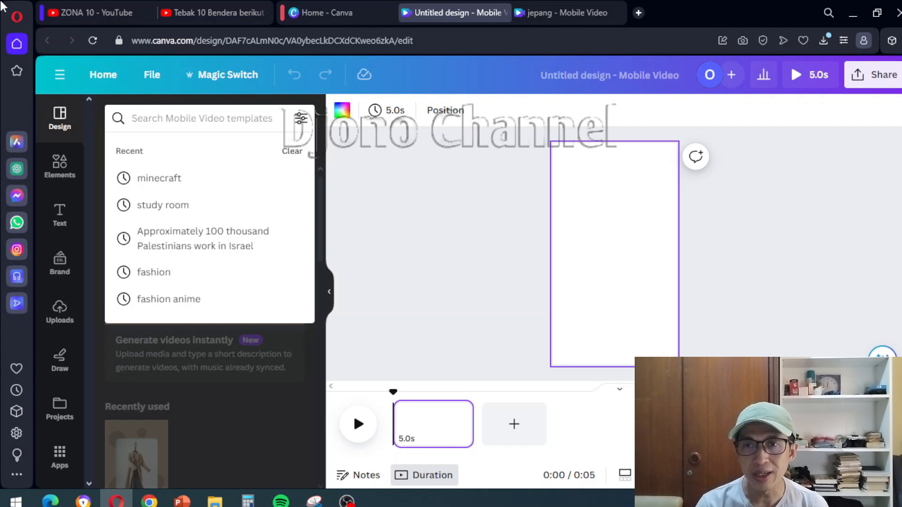
click(83, 13)
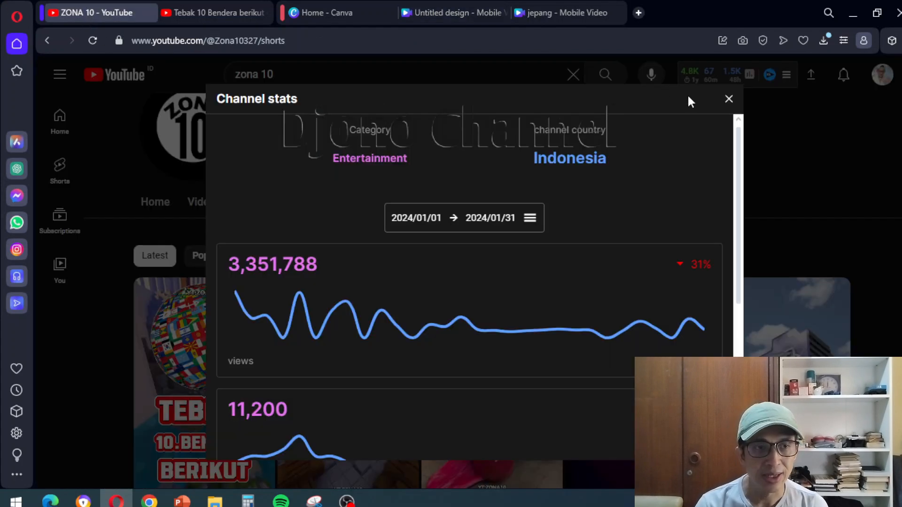
click(729, 98)
click(209, 13)
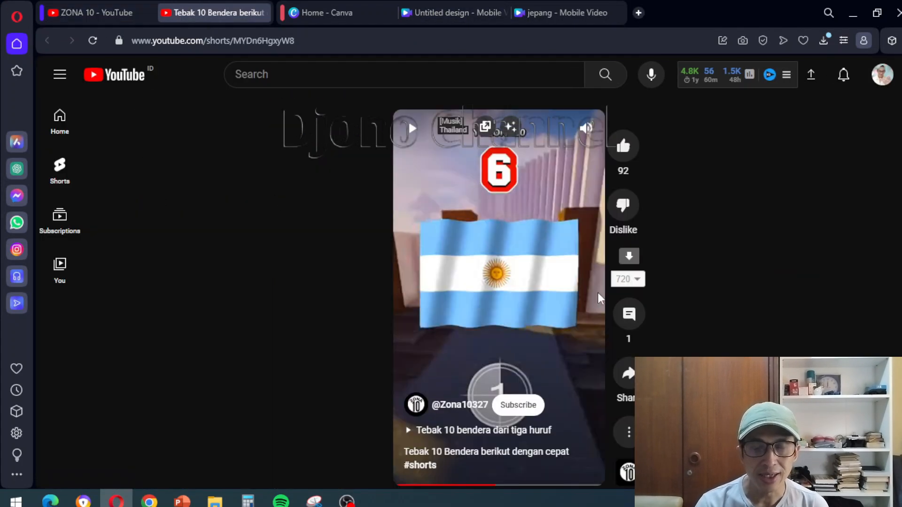
click(469, 12)
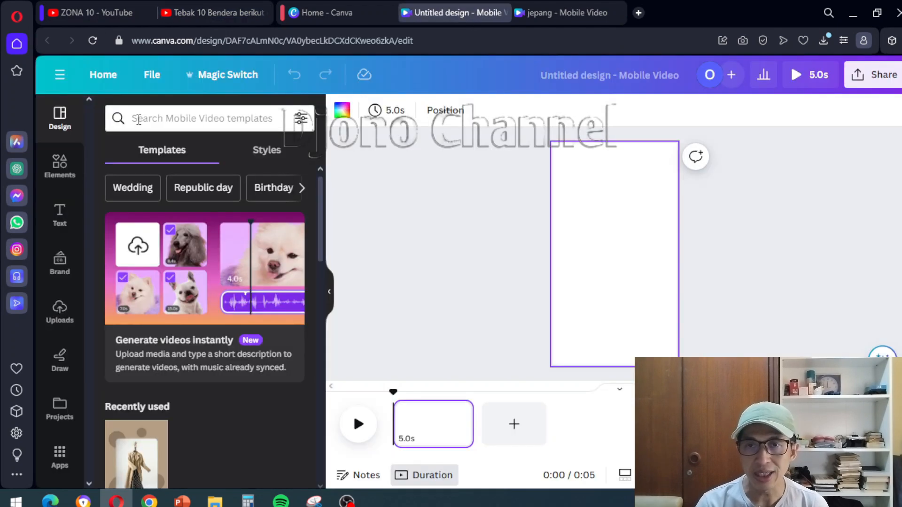
Search the templates and the element library for "minecraft" and show only the matching videos.
click(139, 119)
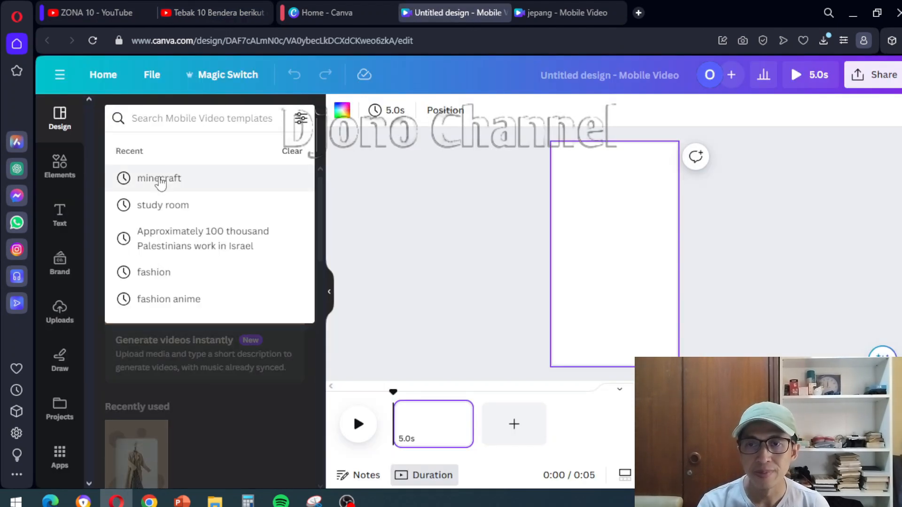
click(160, 178)
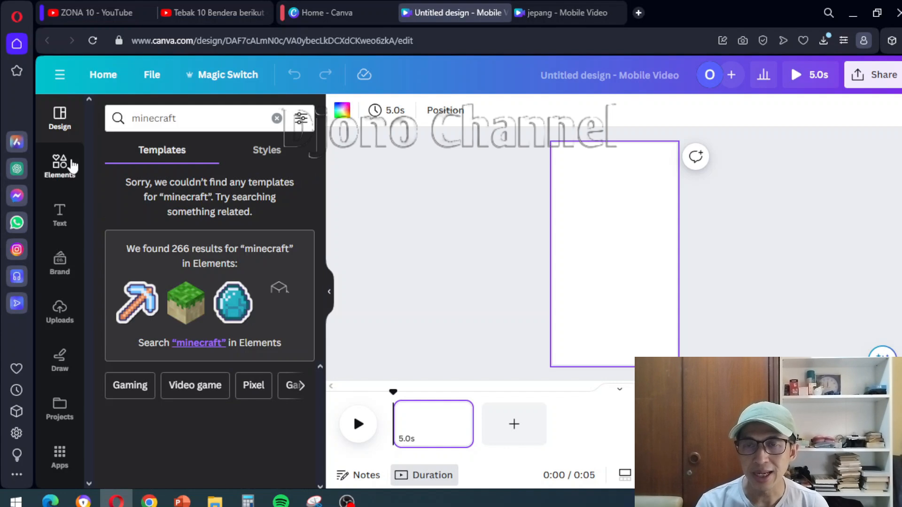
click(58, 176)
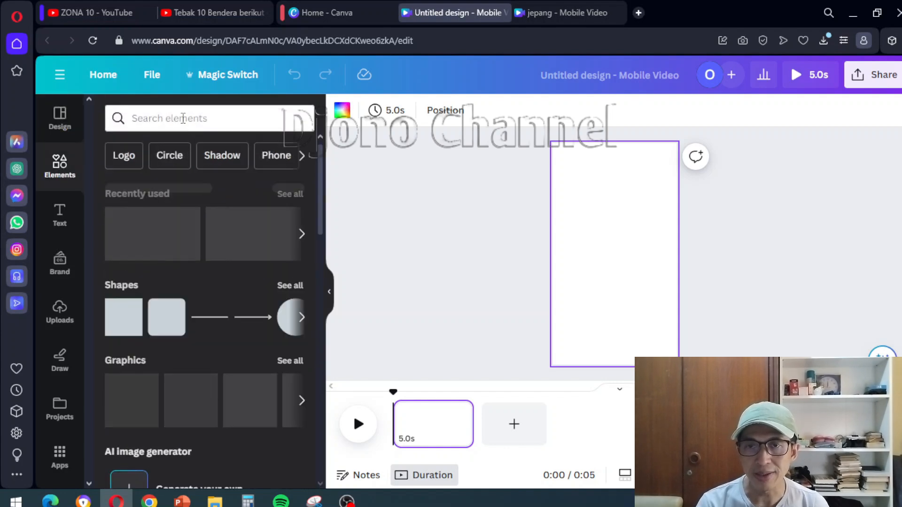
click(183, 118)
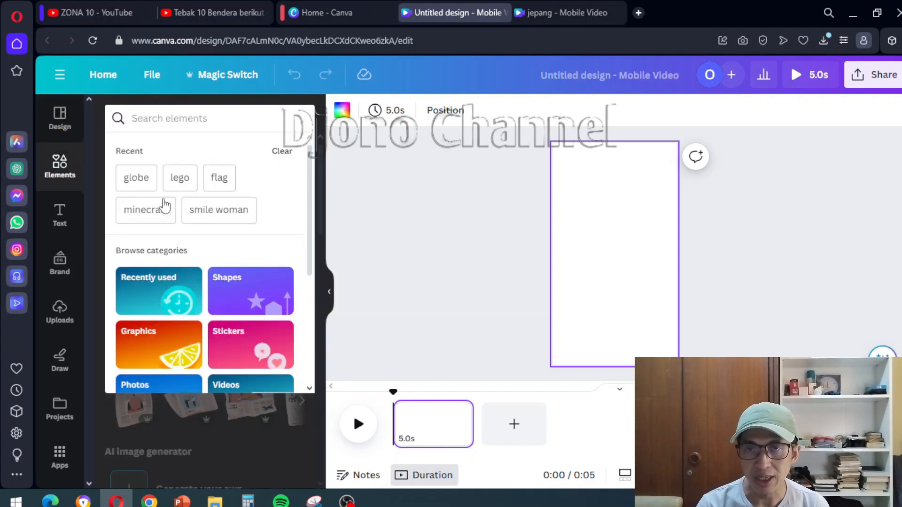
click(160, 207)
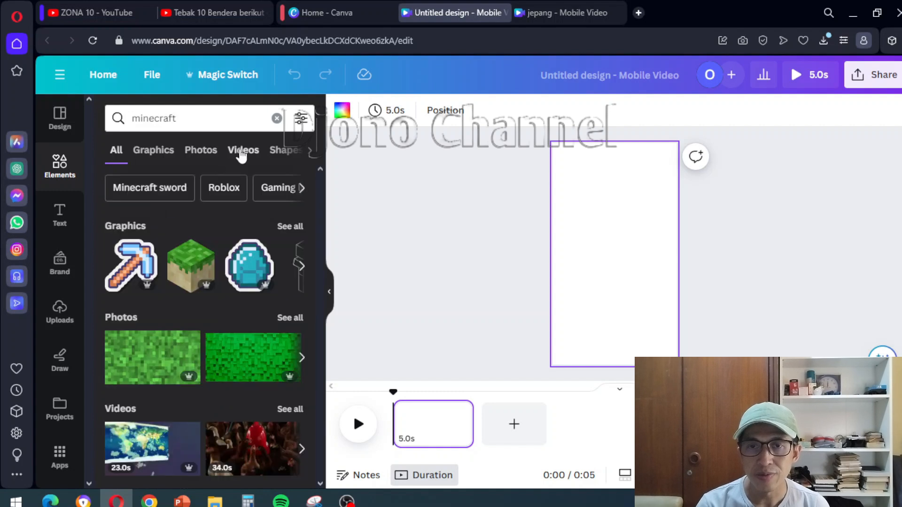
click(242, 152)
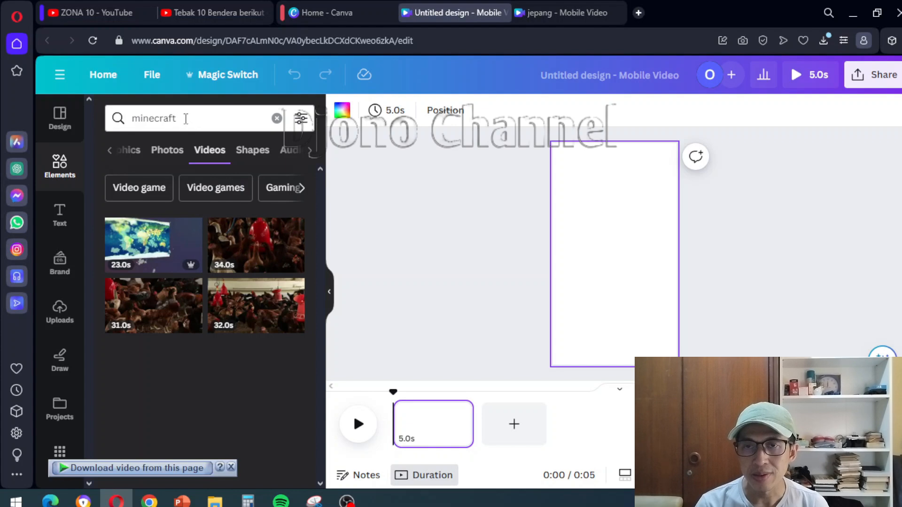
Search the element videos for "lego" and check the "jepang" design for reference.
click(186, 118)
text(lego)
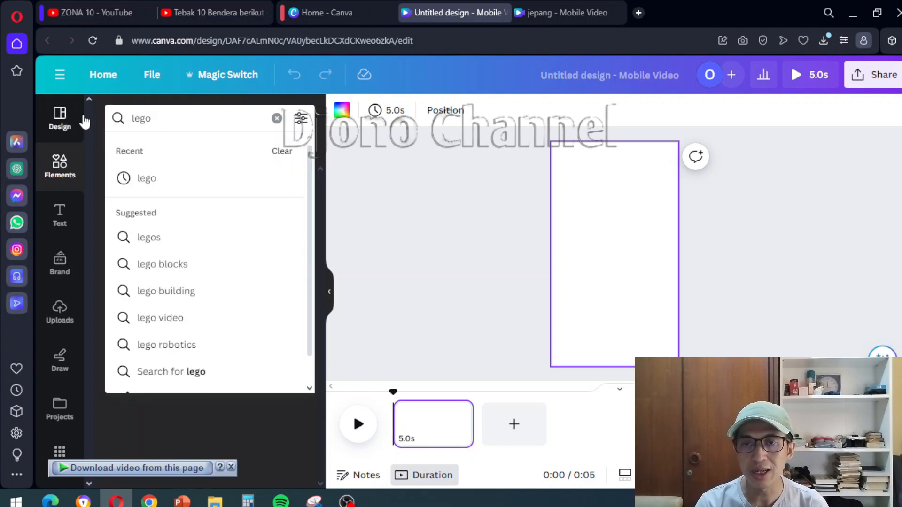
key(Return)
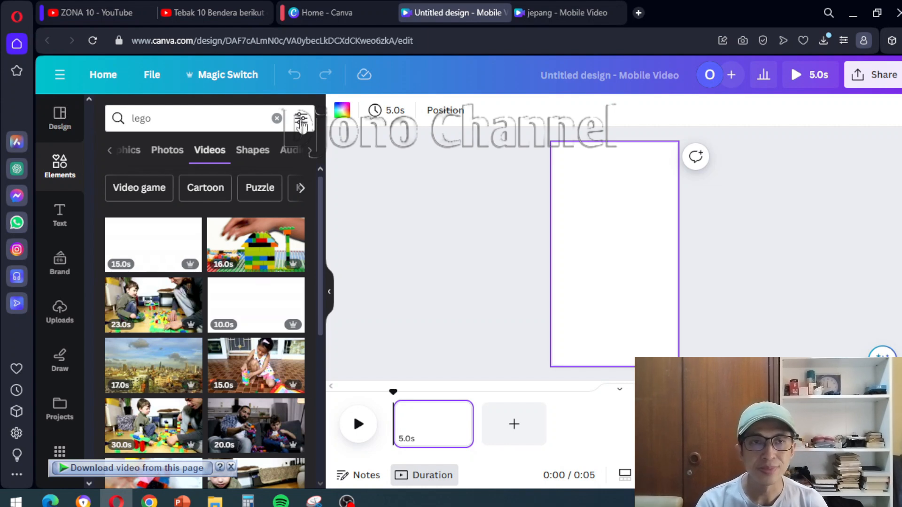
click(561, 13)
click(434, 19)
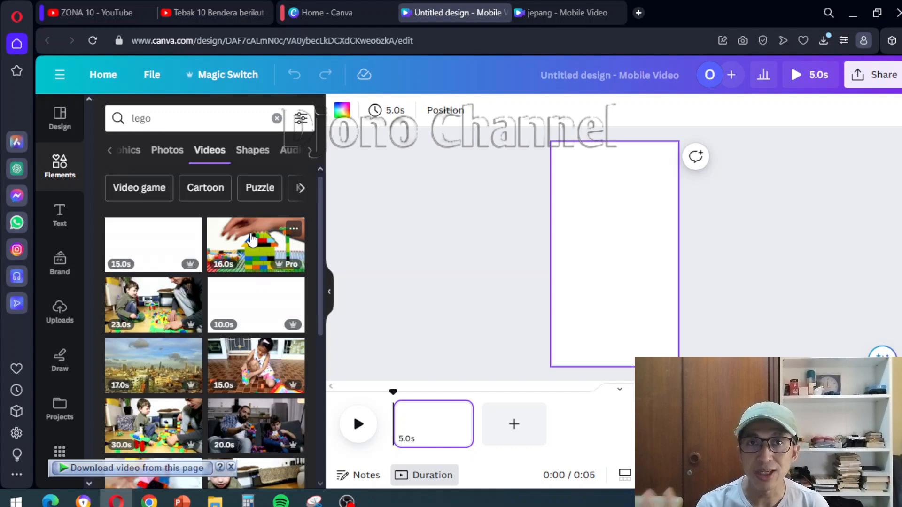
Insert the 16-second clip of a hand building a lego house and set it as the page background.
click(252, 240)
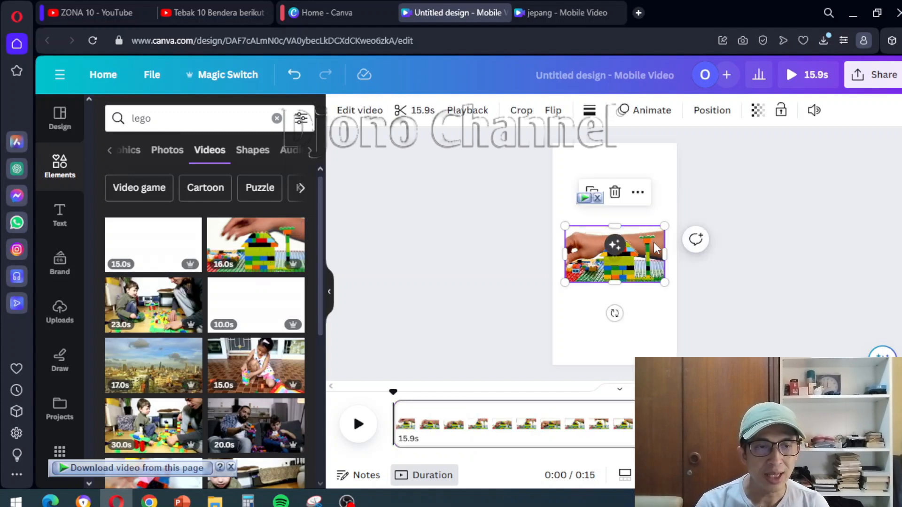
right_click(641, 249)
click(724, 437)
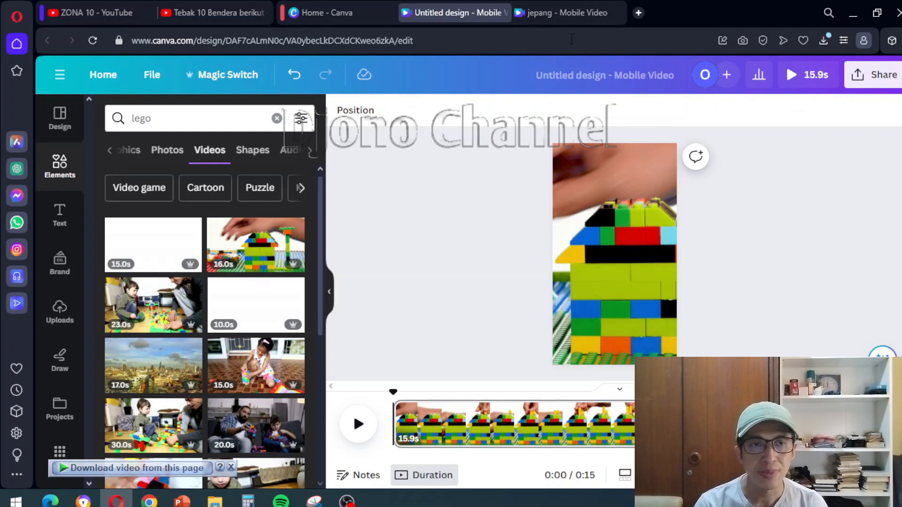
click(564, 13)
click(451, 13)
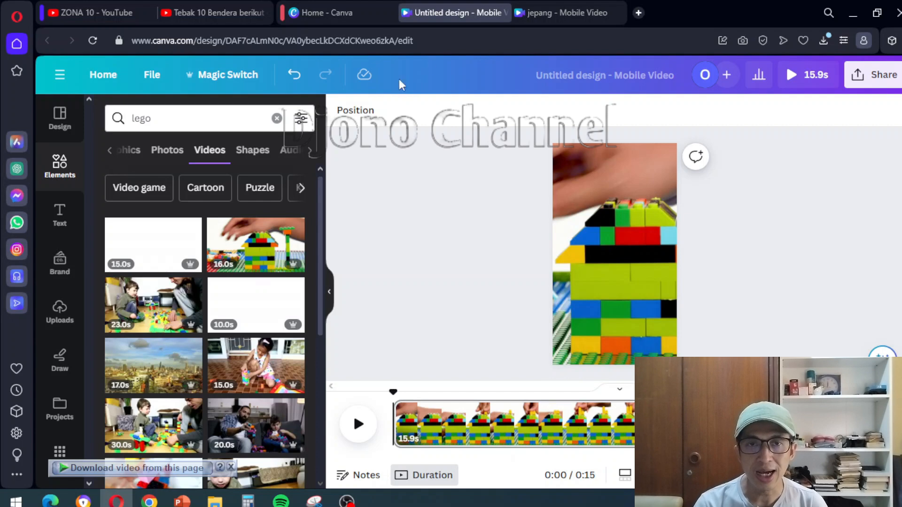
Find the 17-second globe video on a black background, place it near the top of the page, and preview the playback.
drag(162, 116, 107, 119)
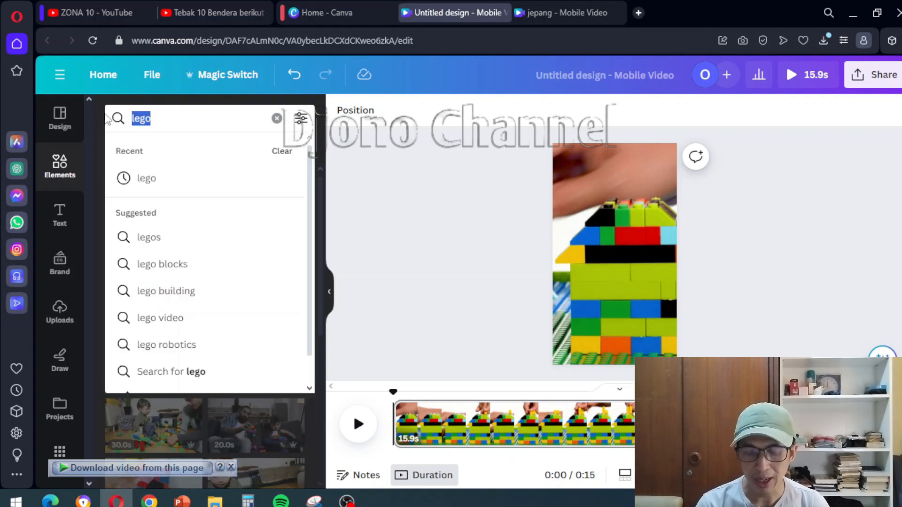
text(glob)
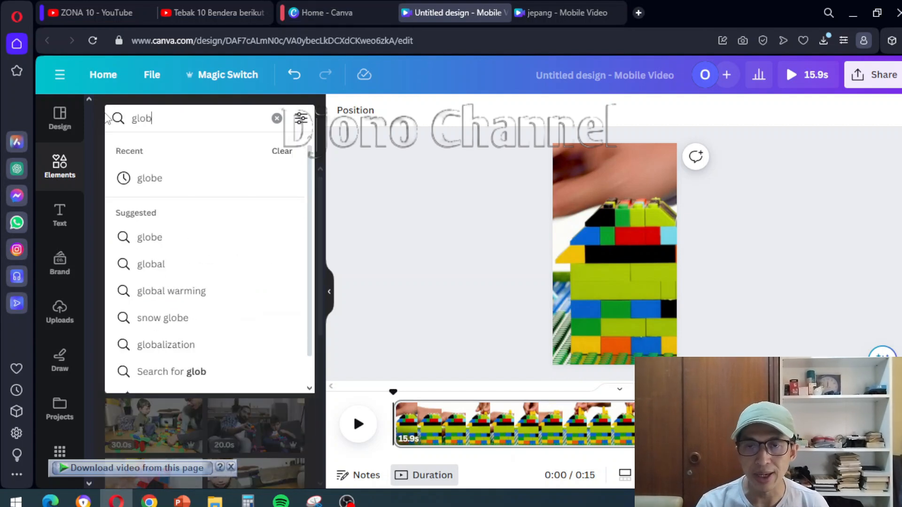
click(157, 179)
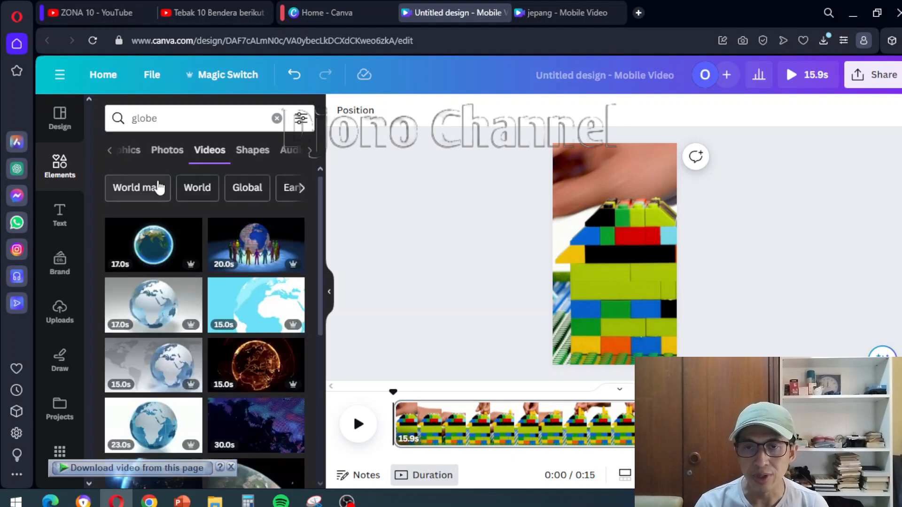
drag(157, 249, 616, 179)
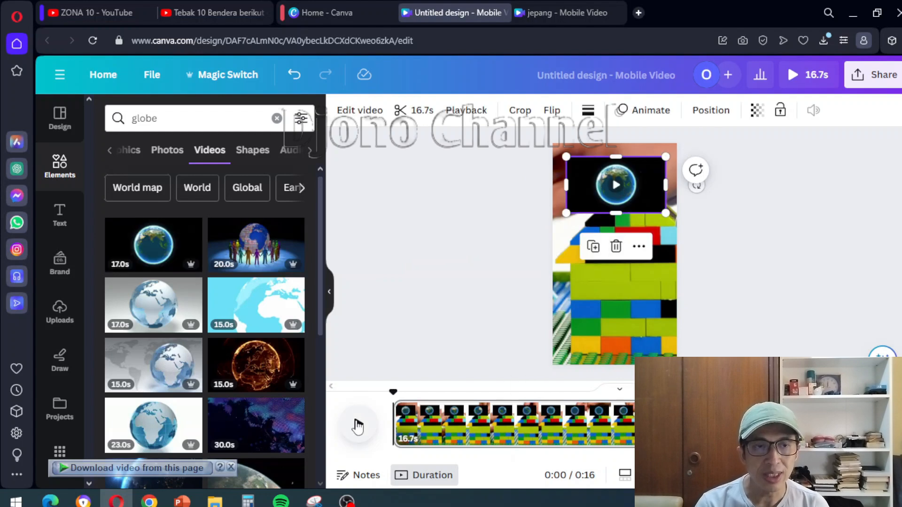
click(358, 424)
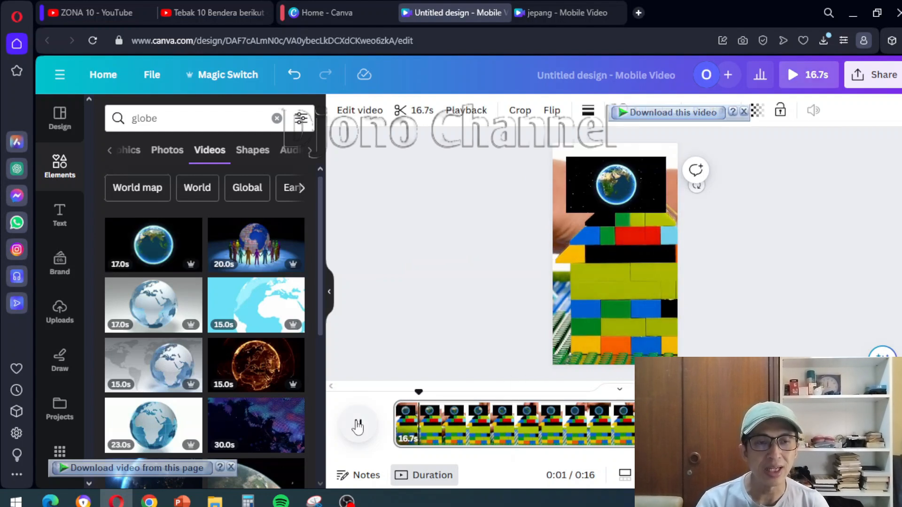
click(358, 424)
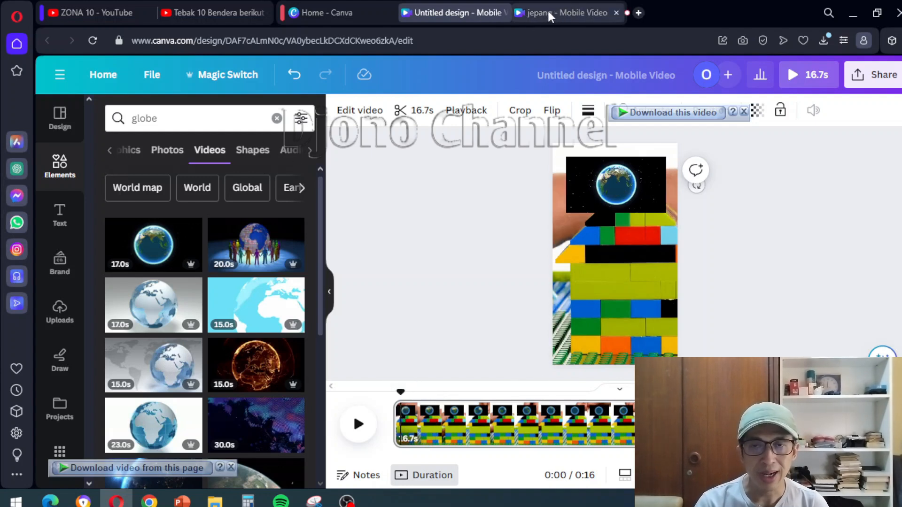
Search the element library for "flag" and look through the matching videos and photos.
click(172, 117)
text(flag)
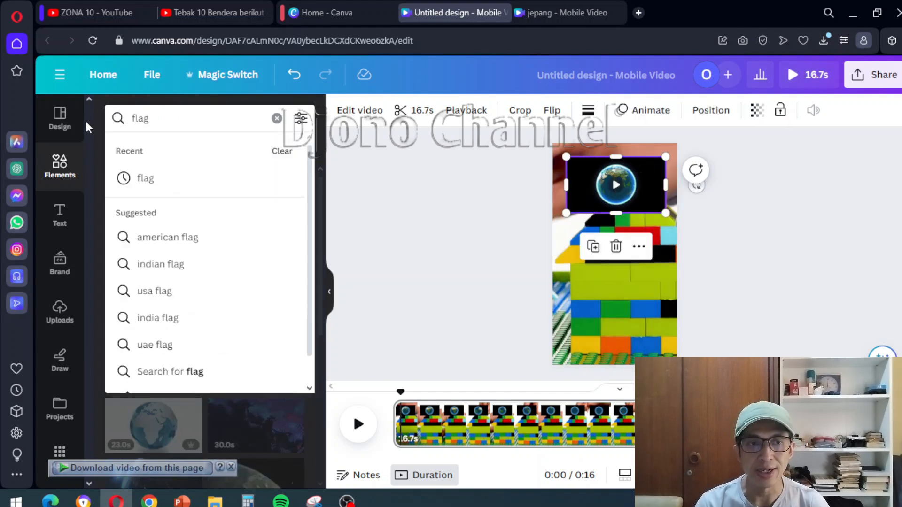
key(Return)
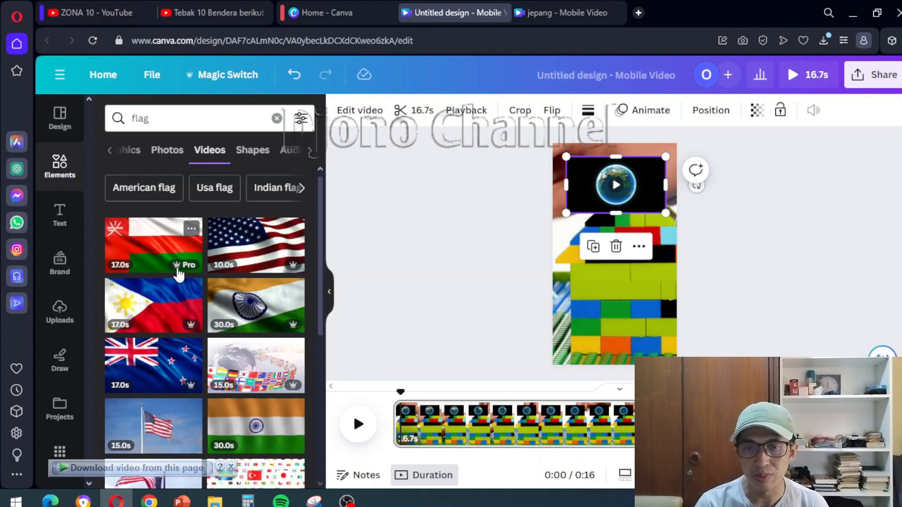
scroll(206, 295, down, 2)
scroll(207, 295, down, 1)
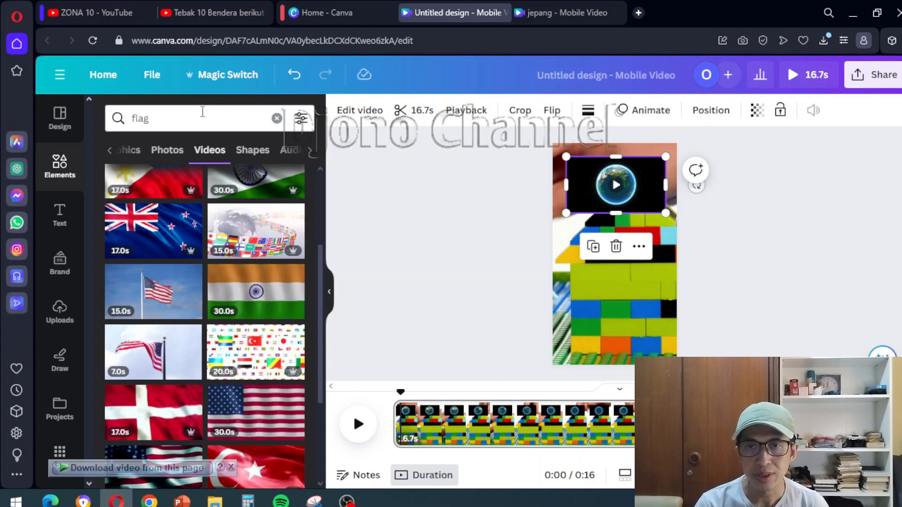
click(167, 156)
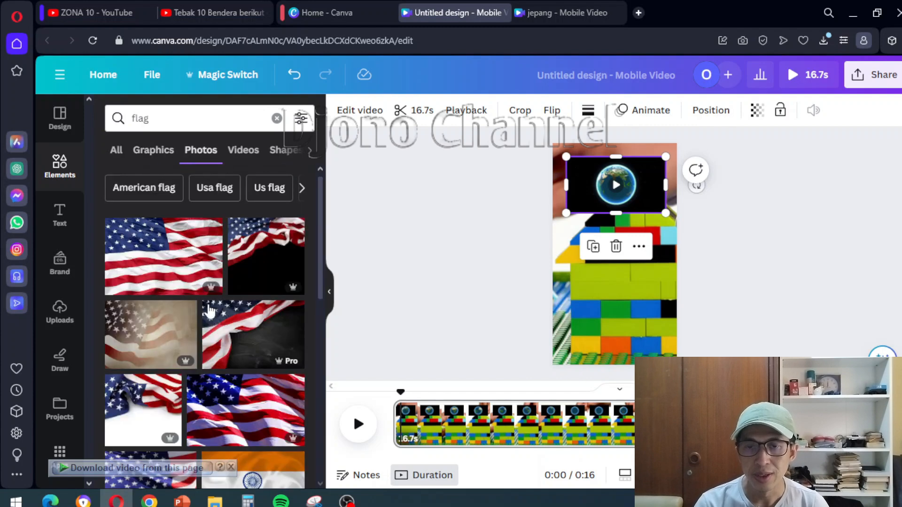
scroll(209, 311, down, 3)
scroll(210, 311, down, 5)
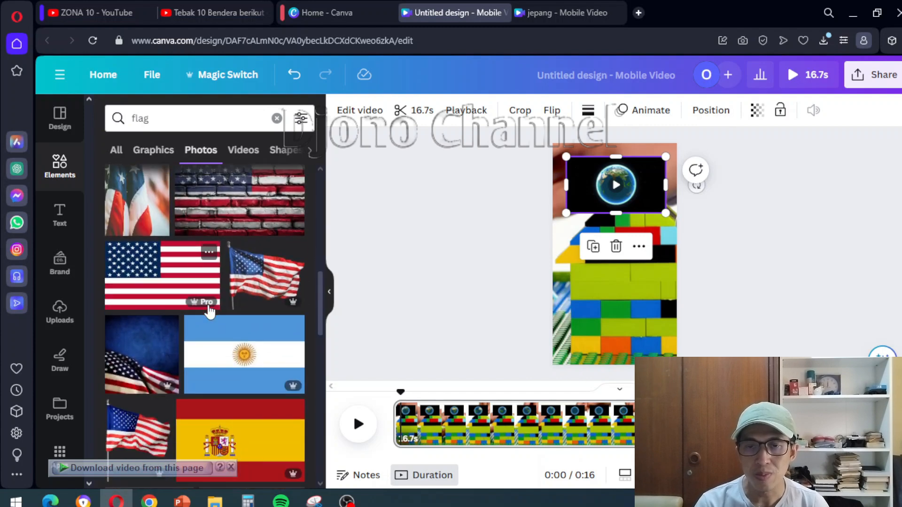
Search the element photos for "jepang" and place the Japanese flag photo on the page just below the globe clip.
click(161, 119)
drag(161, 119, 108, 123)
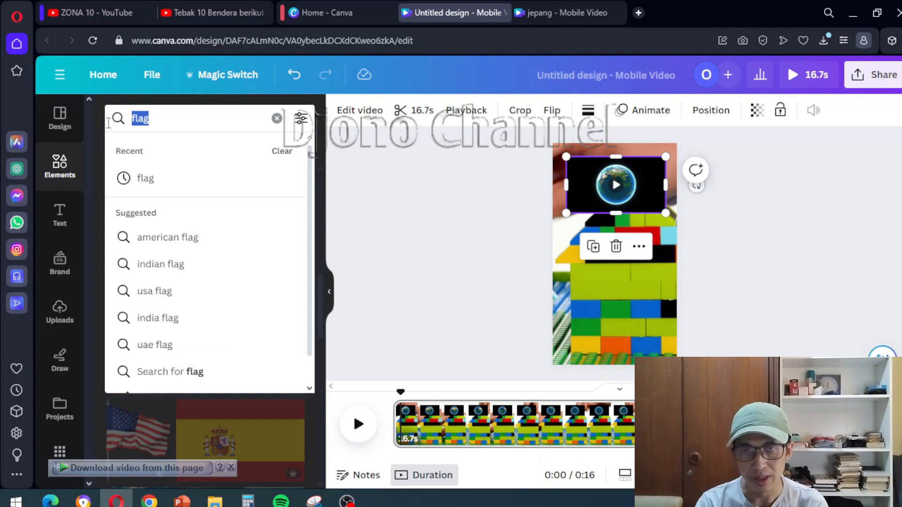
text(jepang)
key(Return)
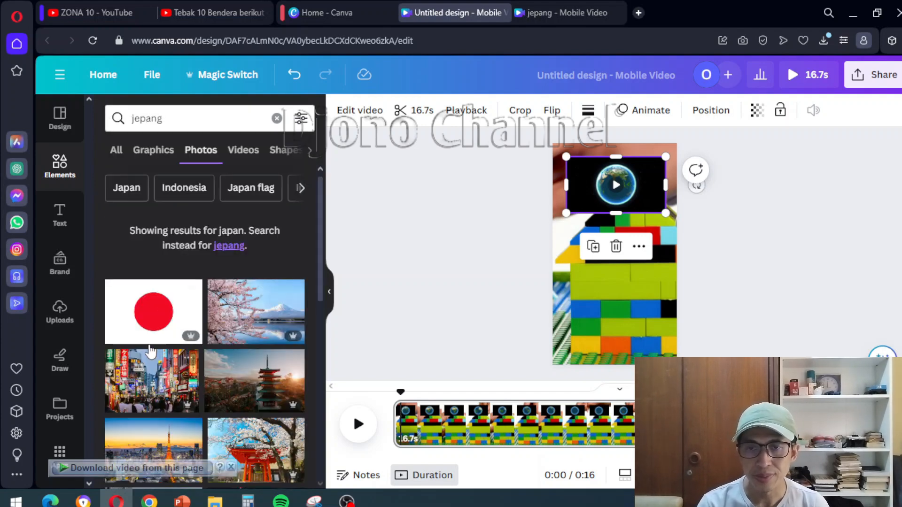
click(157, 305)
mouse_move(634, 248)
mouse_down()
mouse_move(636, 300)
mouse_move(638, 255)
mouse_up()
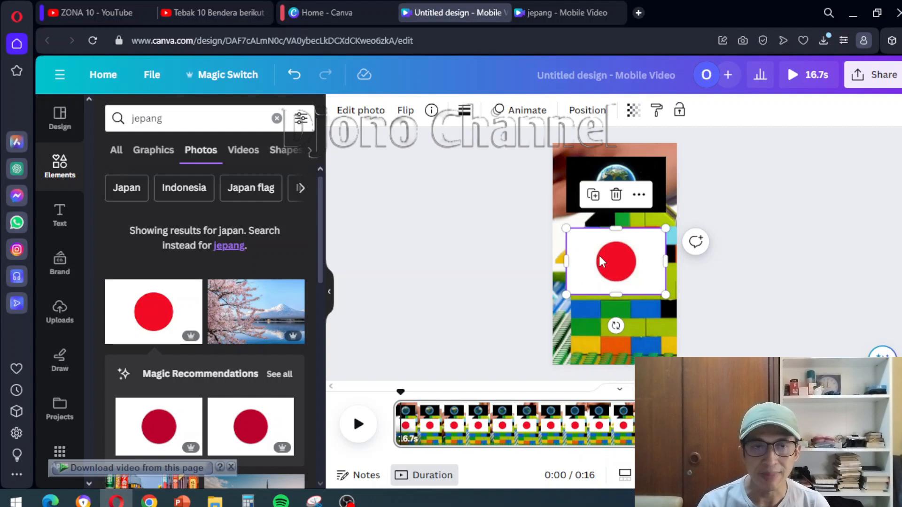
Create a custom animation for the flag by moving it along a short freehand path, keeping the Original movement style, and preview it.
click(520, 110)
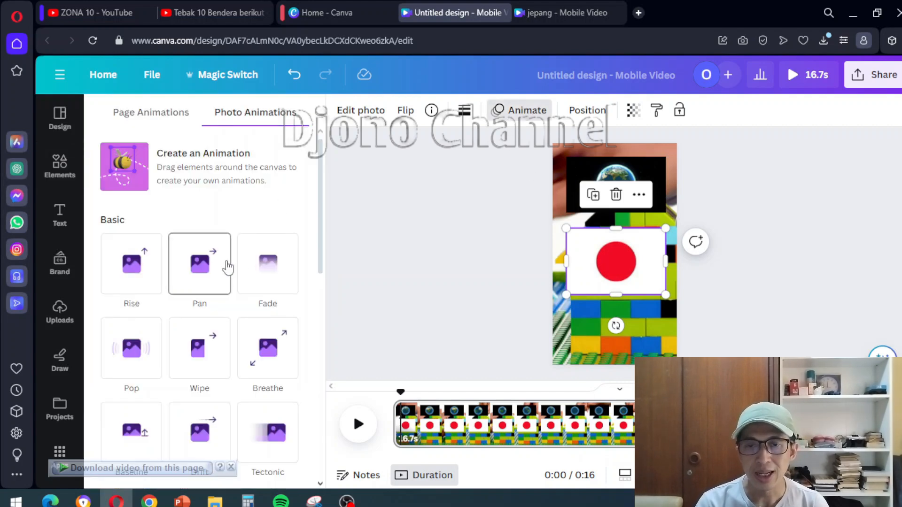
click(134, 171)
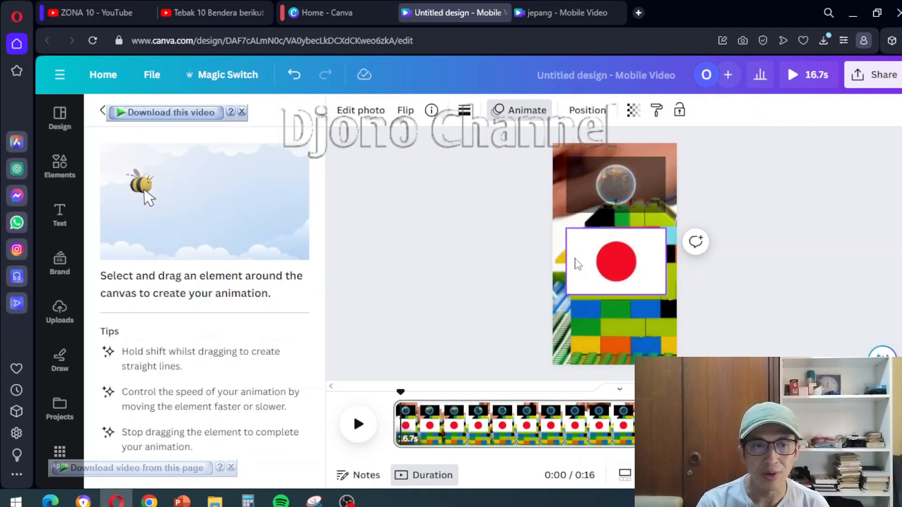
mouse_move(578, 264)
mouse_down()
mouse_move(596, 262)
mouse_move(578, 262)
mouse_move(586, 258)
mouse_up()
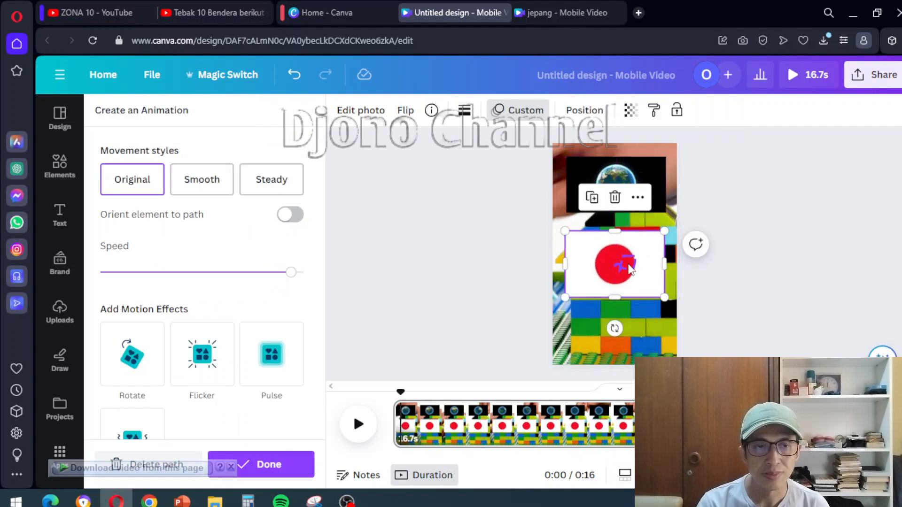
click(358, 426)
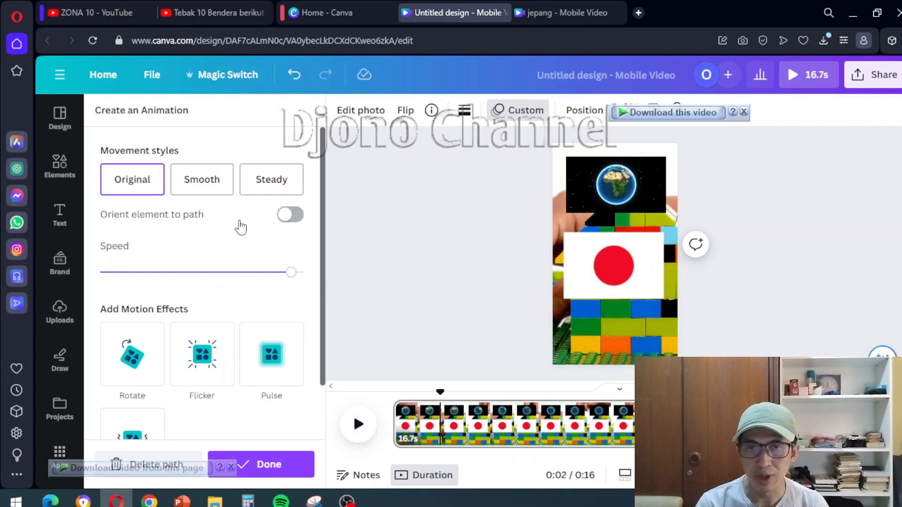
click(263, 458)
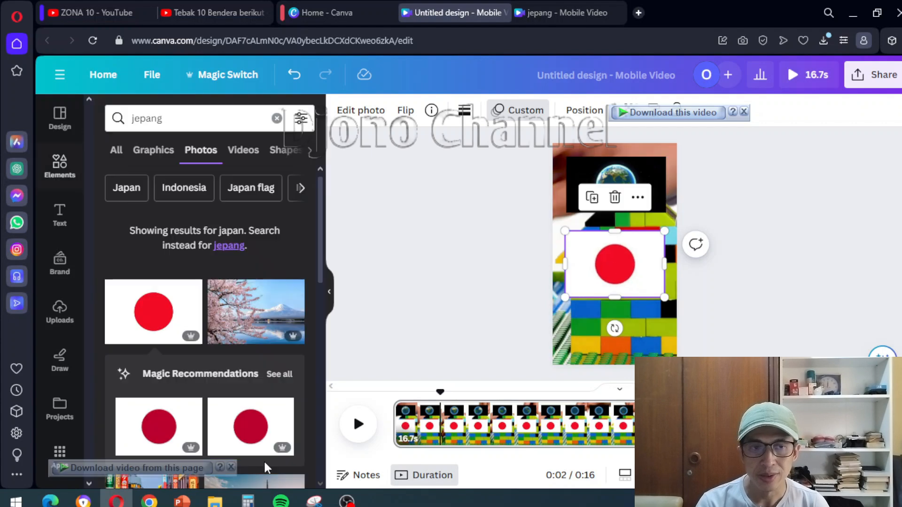
Play back the opening seconds to check the flag's motion, and return the playhead to the start of the timeline.
click(358, 424)
click(359, 424)
click(403, 407)
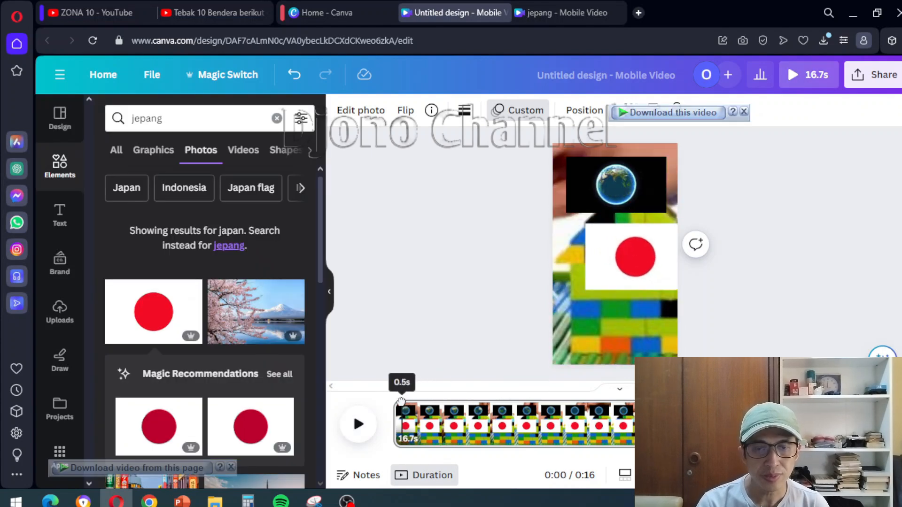
click(358, 425)
click(358, 424)
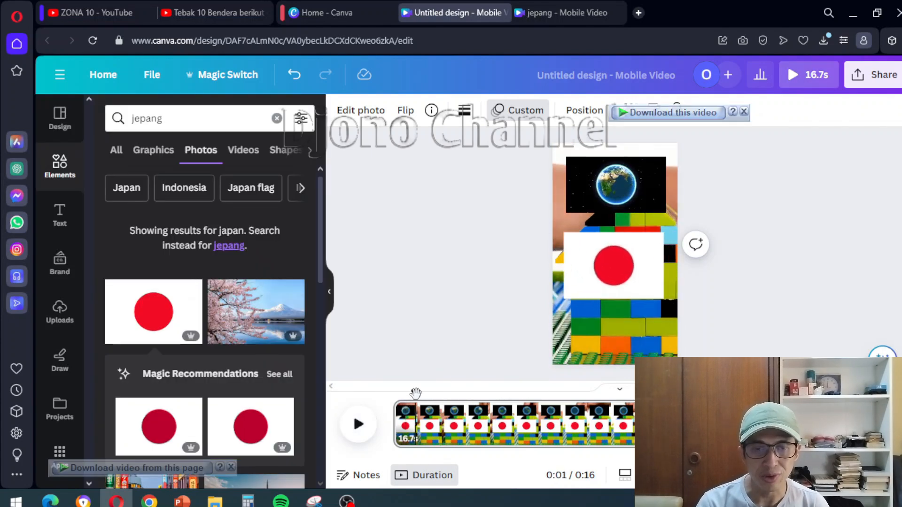
drag(415, 392, 395, 393)
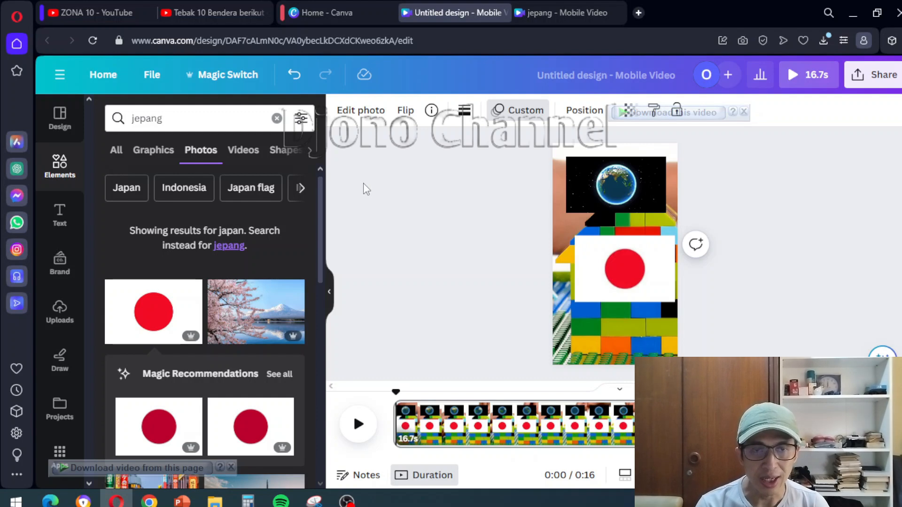
drag(396, 393, 393, 393)
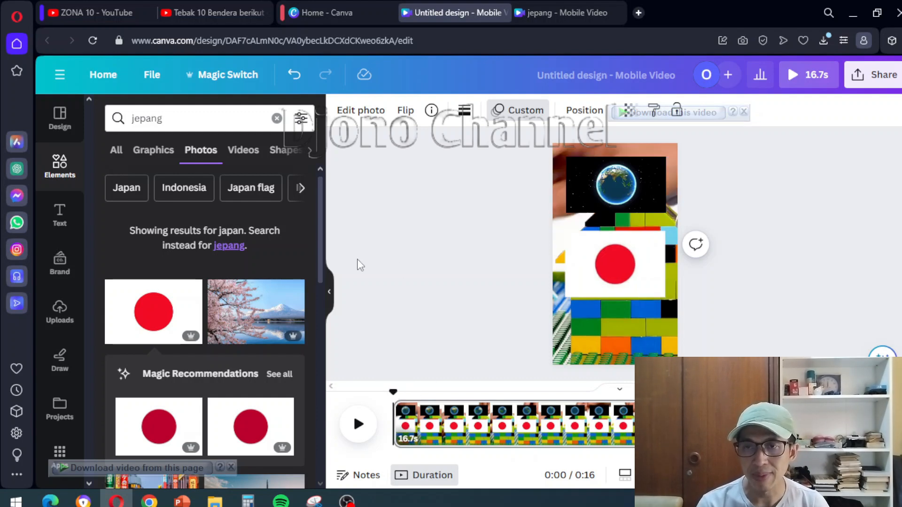
Add a heading just below the flag and replace its text with "jepang".
click(58, 217)
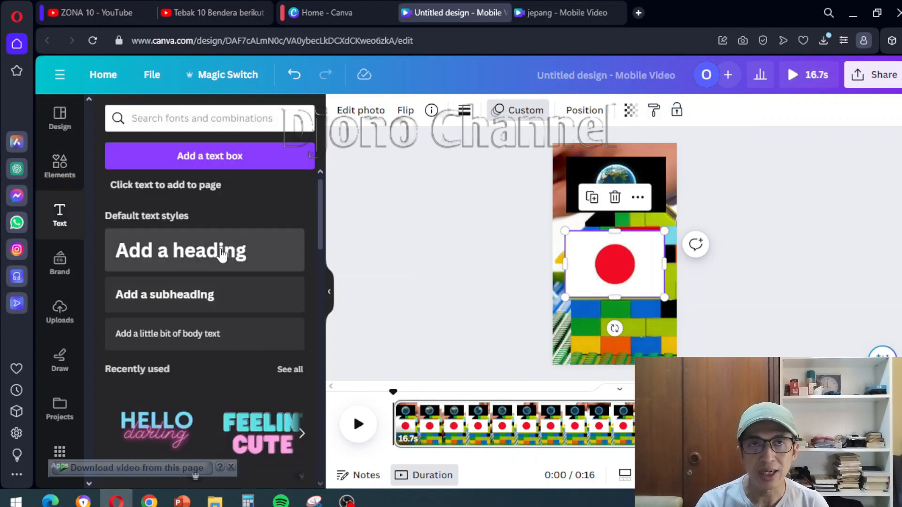
click(222, 255)
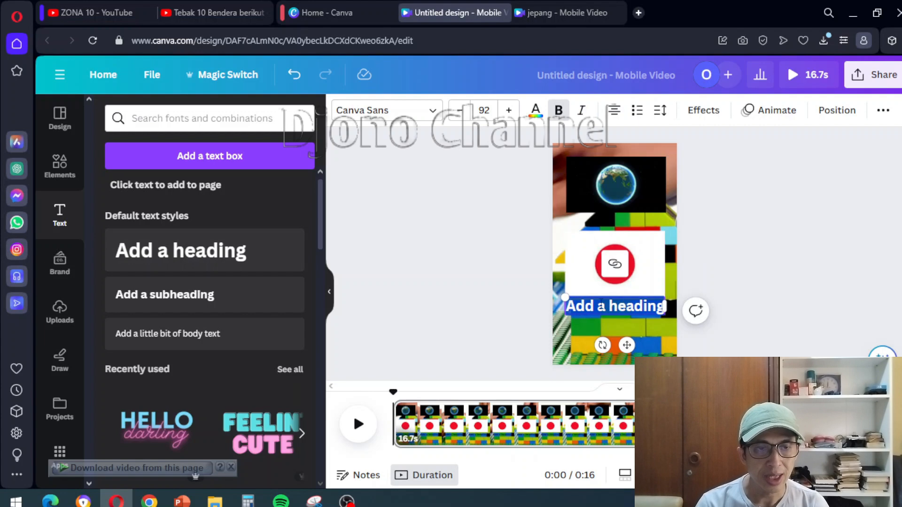
double_click(600, 304)
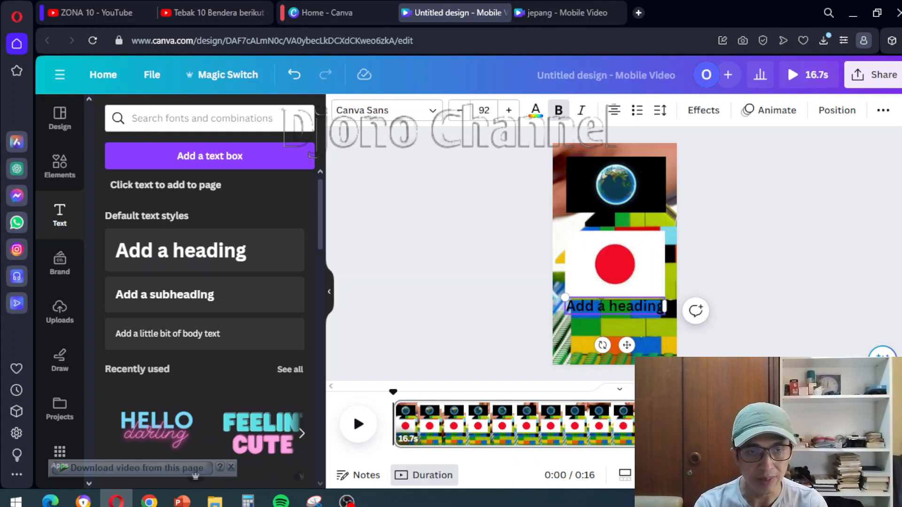
text(je)
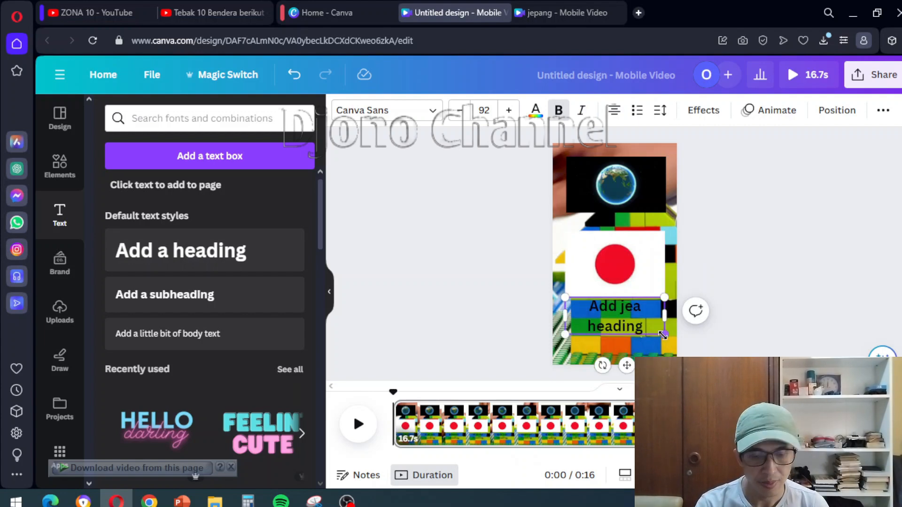
key(ctrl+a)
text(jepang)
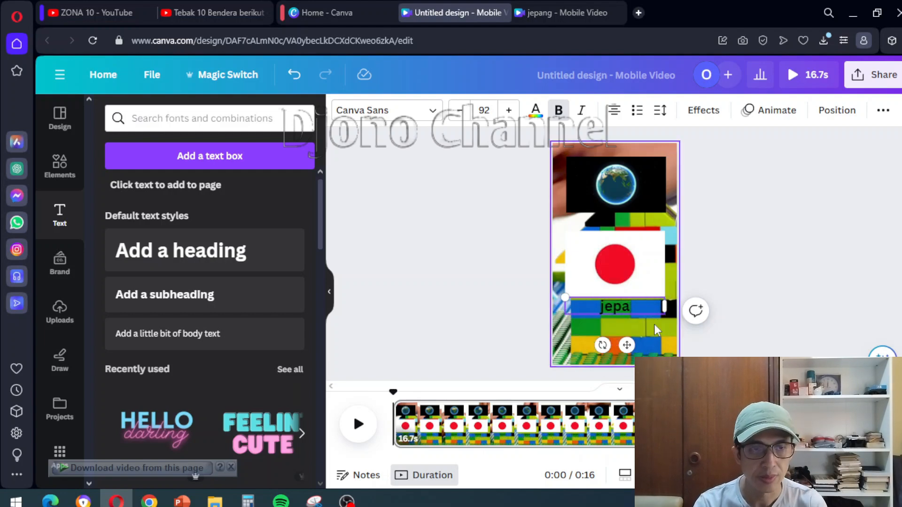
Give the "jepang" heading a yellow Background effect with roundness 40, spread 41 and transparency 51, and preview the playback.
click(701, 113)
scroll(207, 292, down, 3)
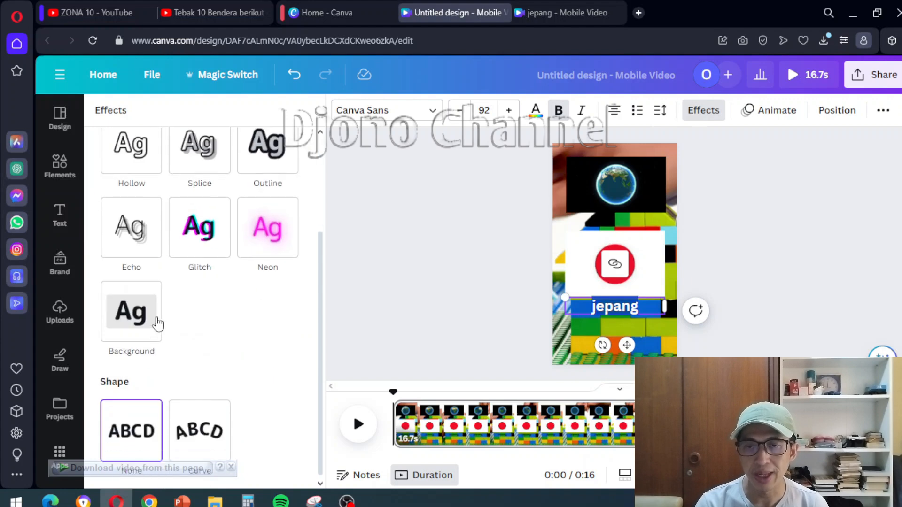
click(132, 325)
scroll(202, 366, down, 2)
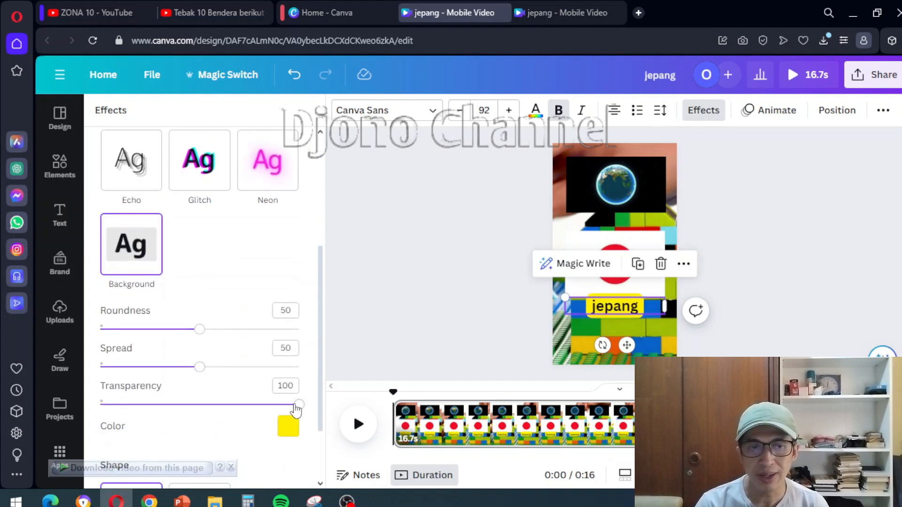
drag(296, 410, 203, 411)
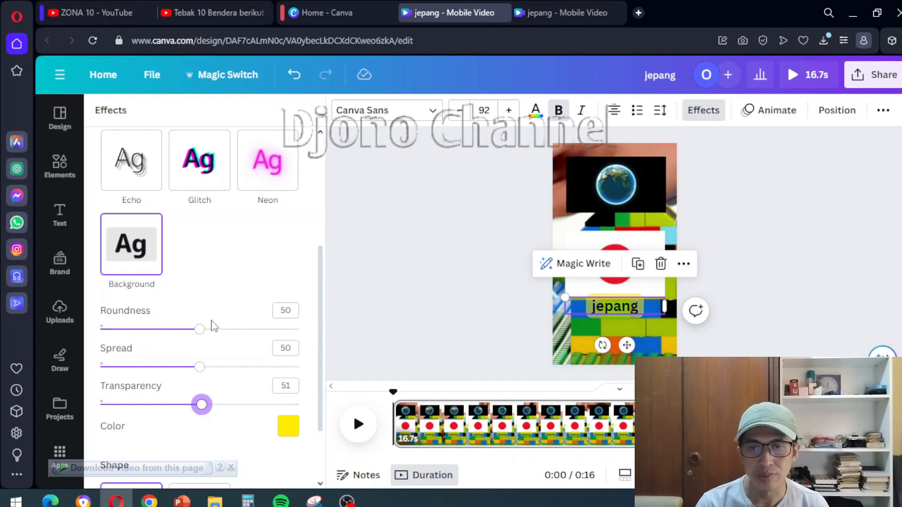
drag(199, 370, 182, 367)
drag(200, 330, 179, 329)
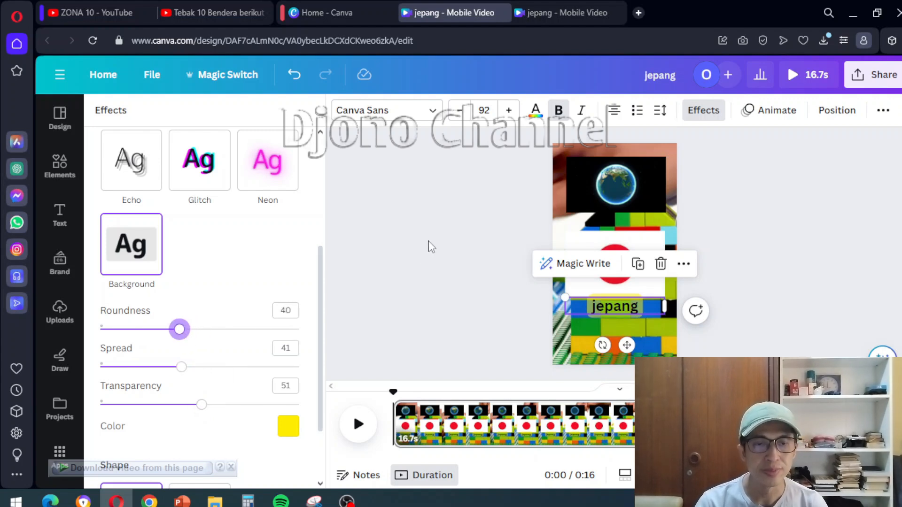
click(358, 424)
click(358, 425)
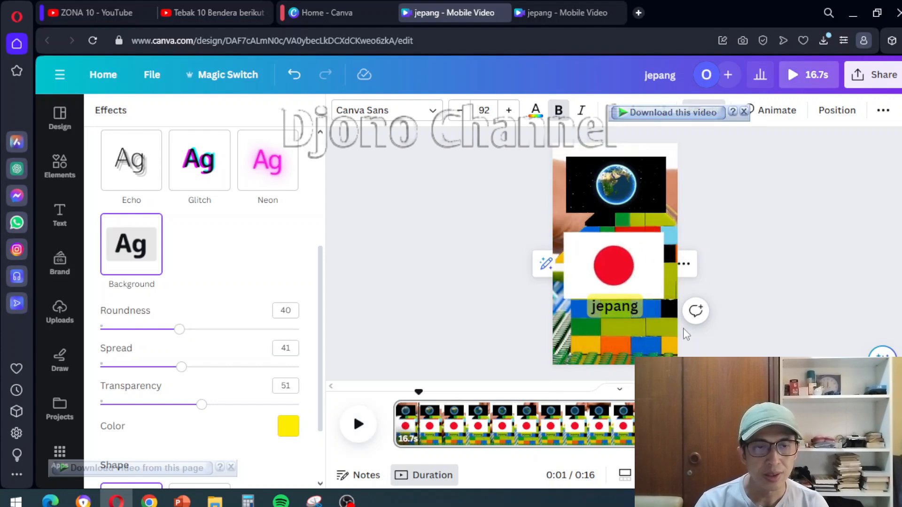
Duplicate the "jepang" heading and place the copy directly below the original.
click(617, 310)
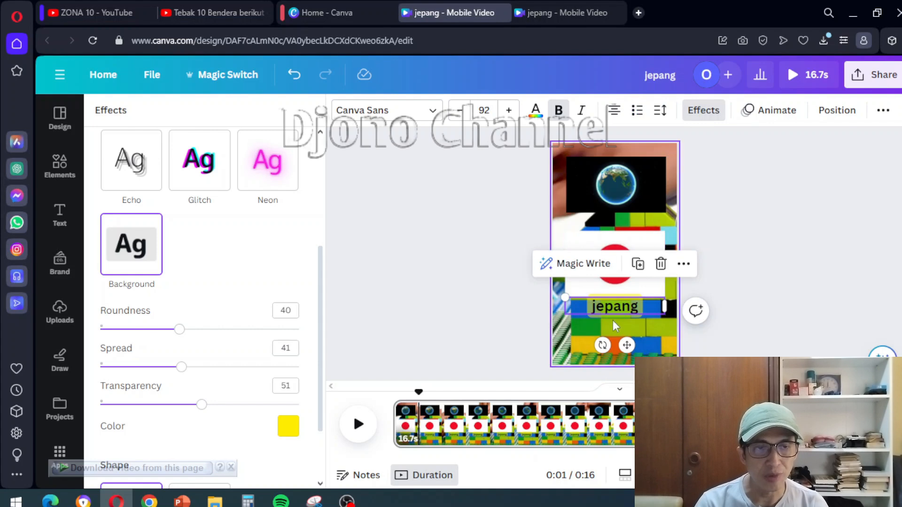
click(639, 266)
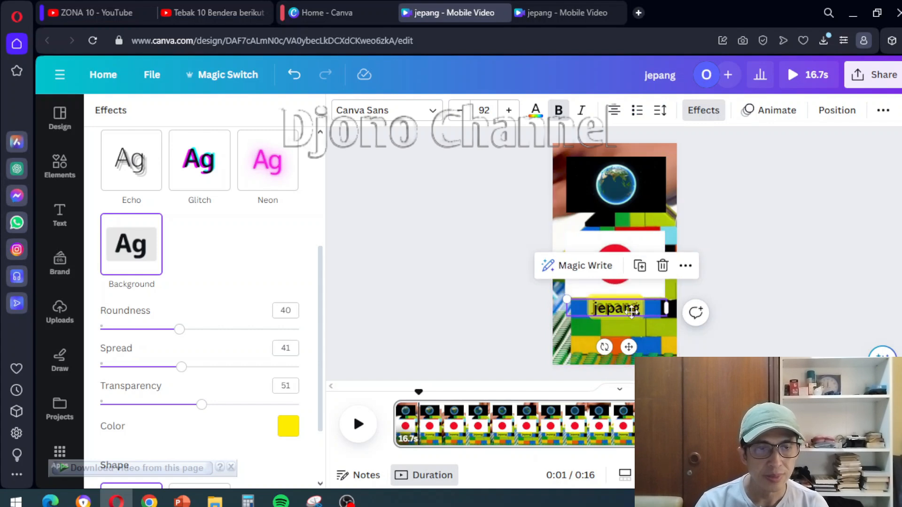
drag(633, 307, 630, 321)
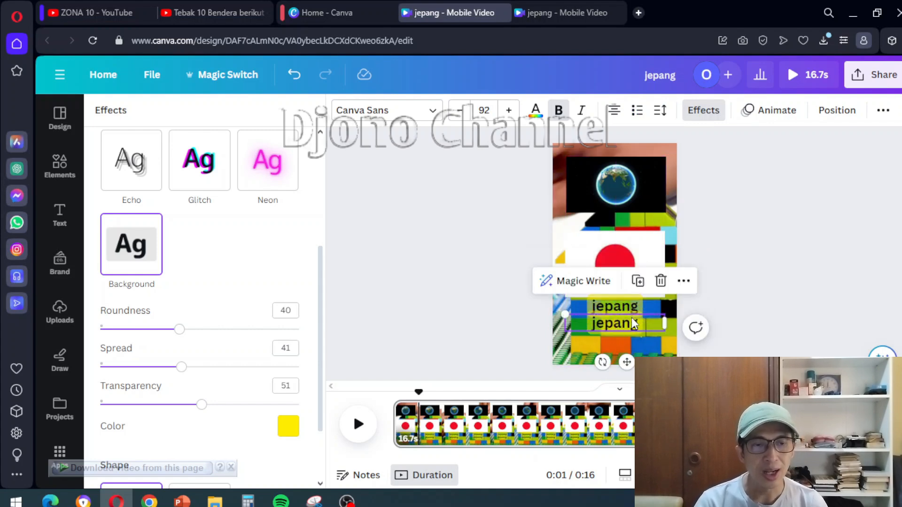
Change the lower copy's text to the letter-gap clue "j_pa_g".
double_click(622, 326)
click(623, 327)
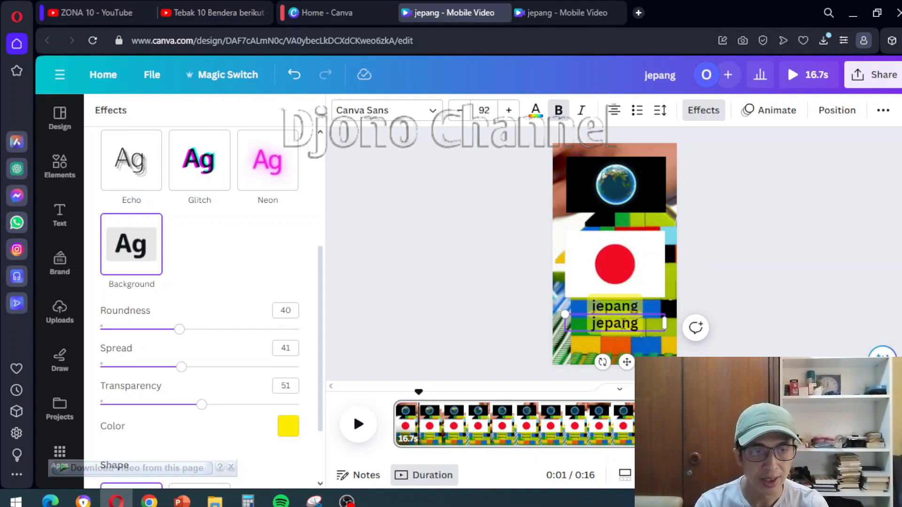
key(BackSpace)
key(BackSpace)
key(BackSpace)
text(_)
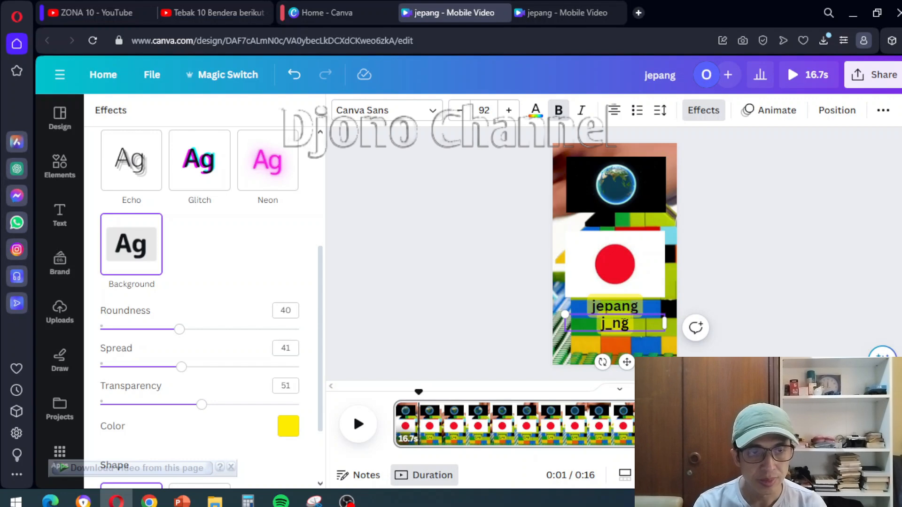
text(p)
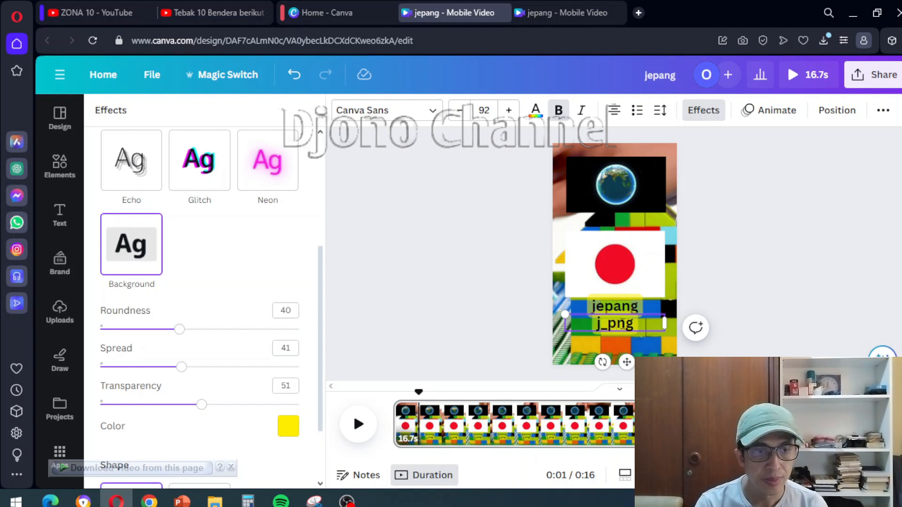
key(Delete)
text(a)
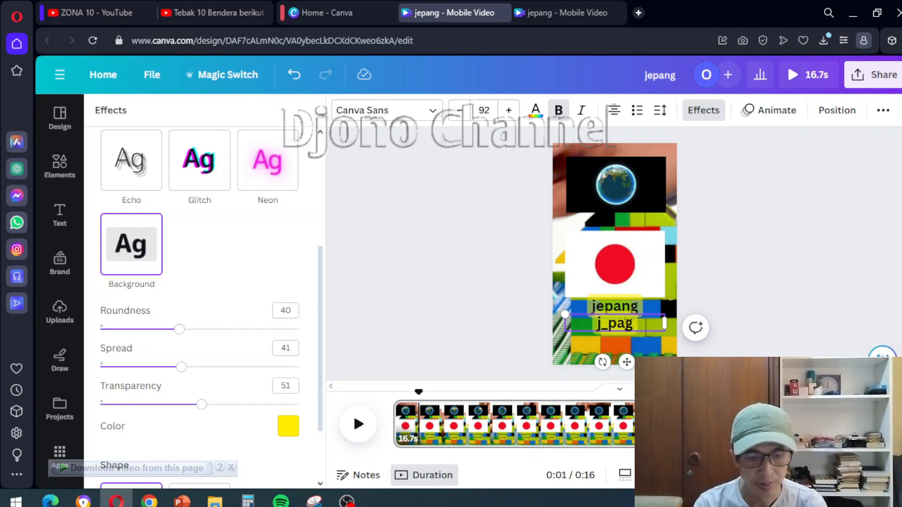
text(n)
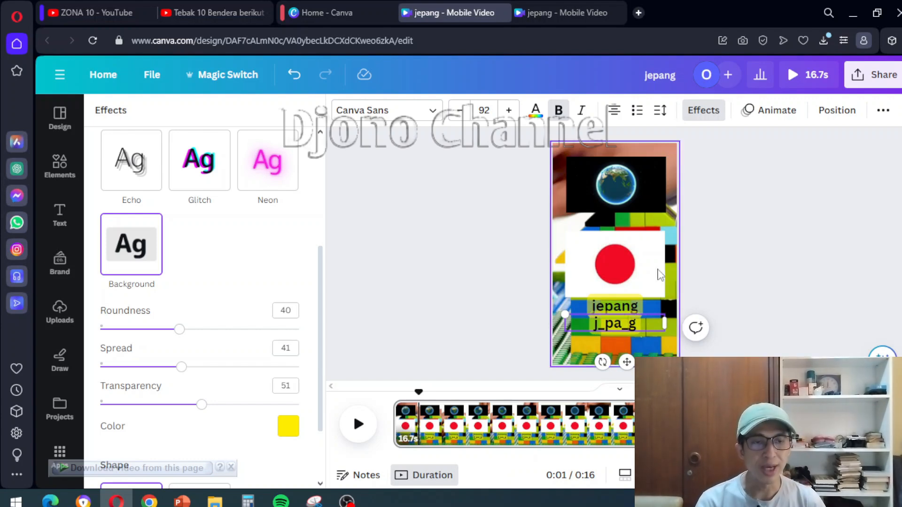
Show the timing of the "j_pa_g" clue, trim it to end at 7.9 s, and return the playhead to the start.
right_click(637, 324)
click(622, 324)
right_click(638, 325)
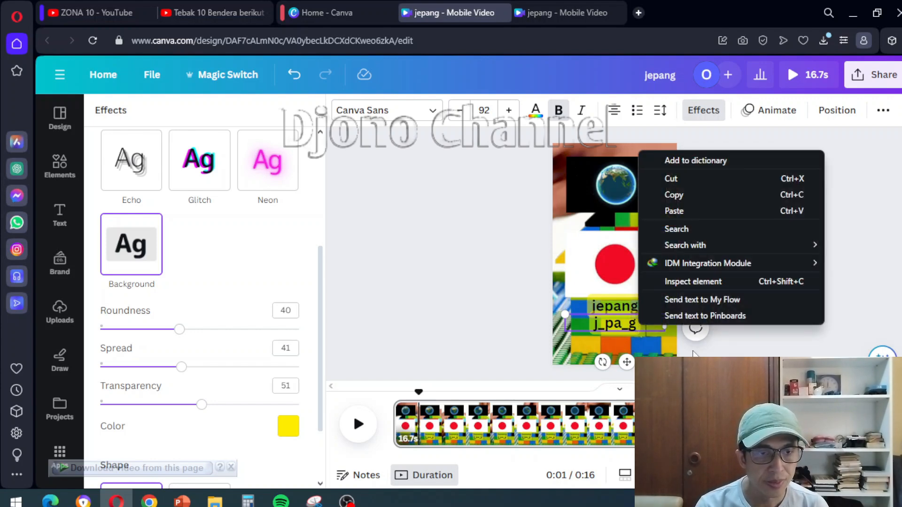
click(612, 326)
right_click(610, 325)
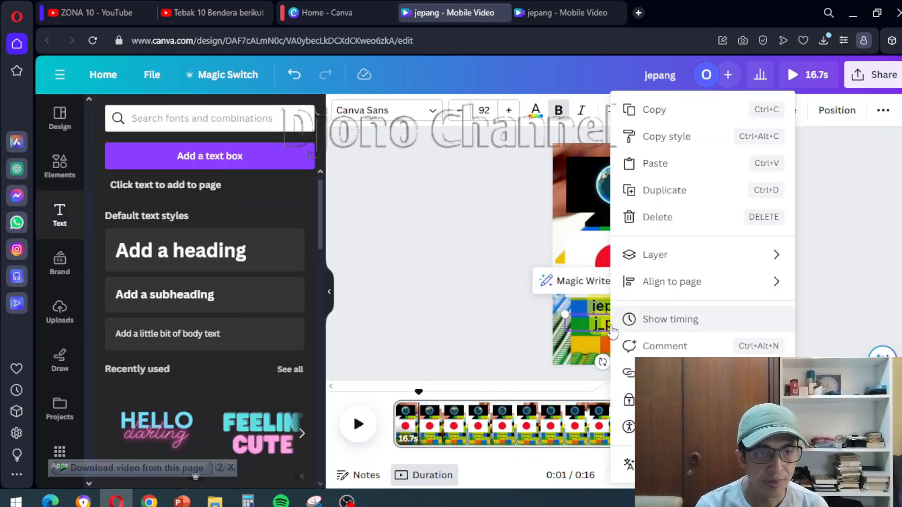
click(669, 320)
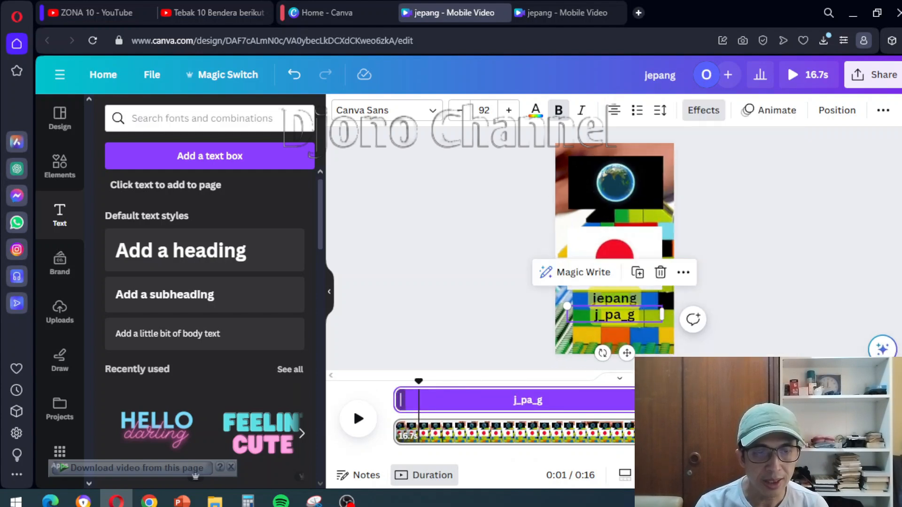
drag(662, 400, 515, 405)
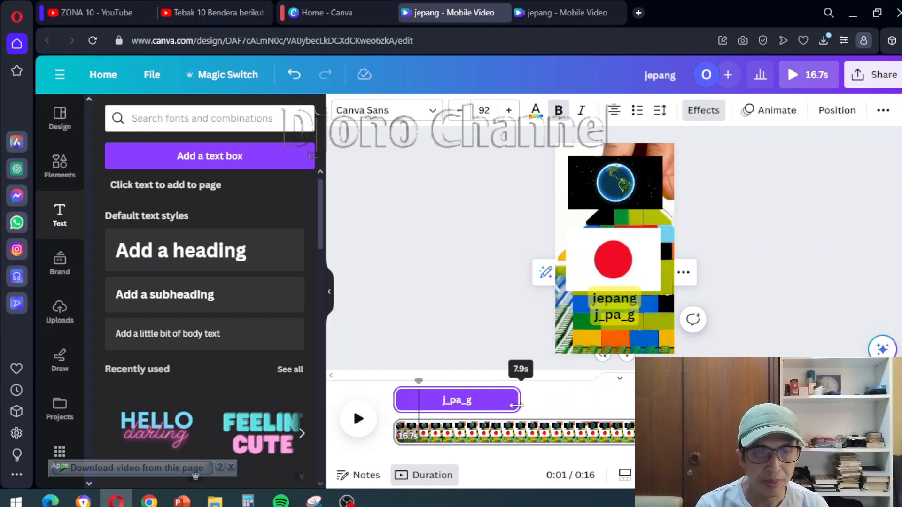
drag(418, 382, 398, 382)
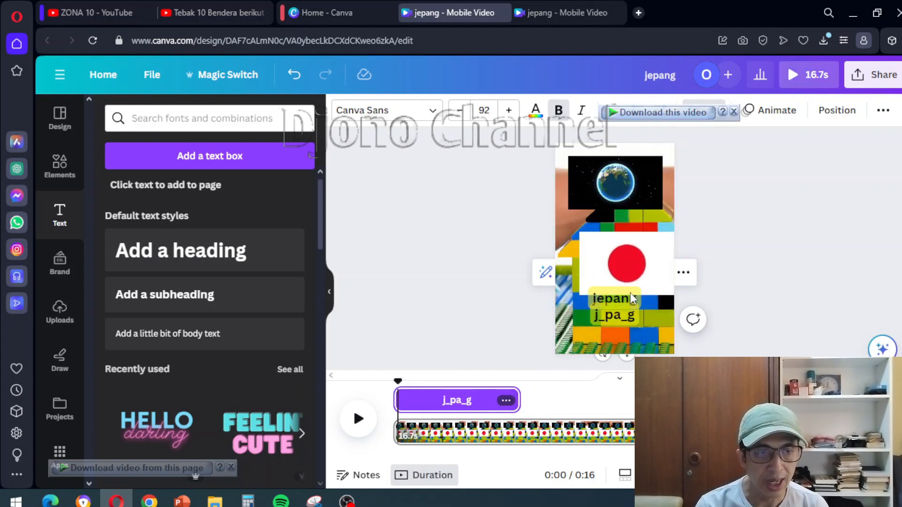
Trim the start of the "jepang" answer heading so it appears from about 7.9 s.
click(620, 299)
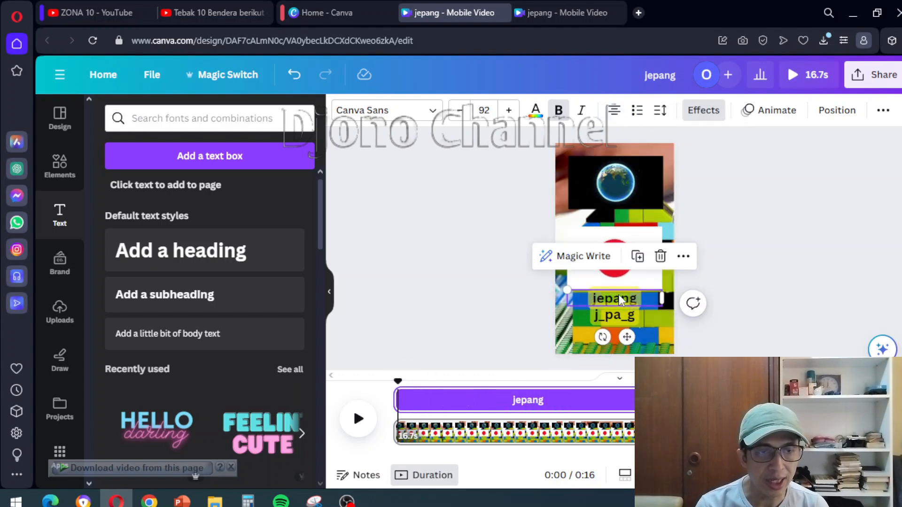
right_click(619, 294)
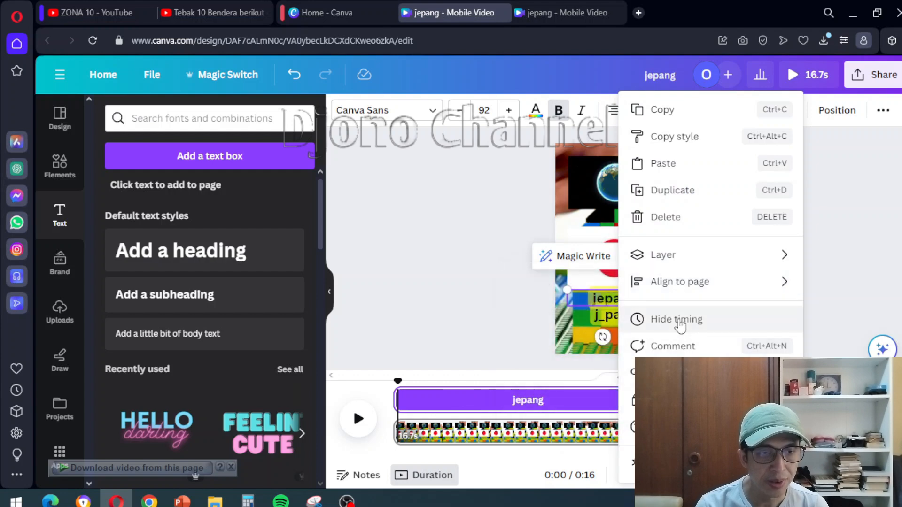
click(596, 297)
right_click(596, 298)
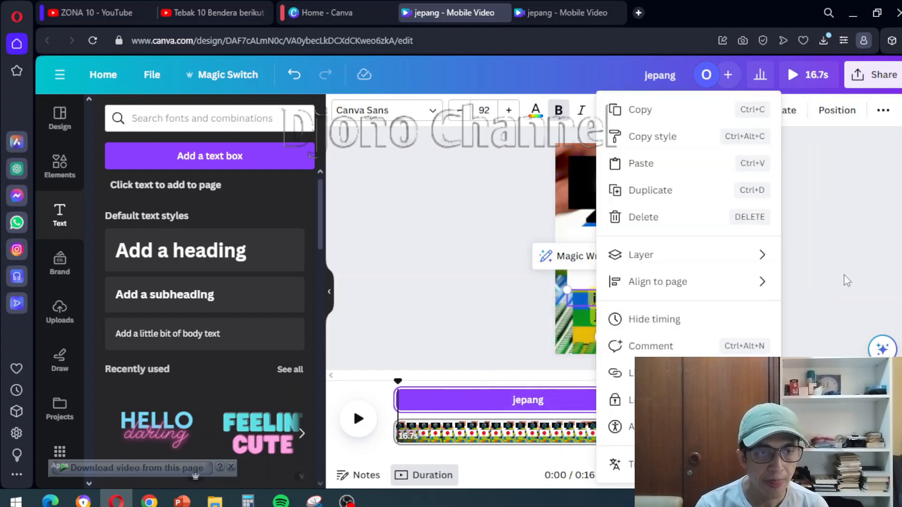
double_click(611, 300)
drag(399, 396, 534, 400)
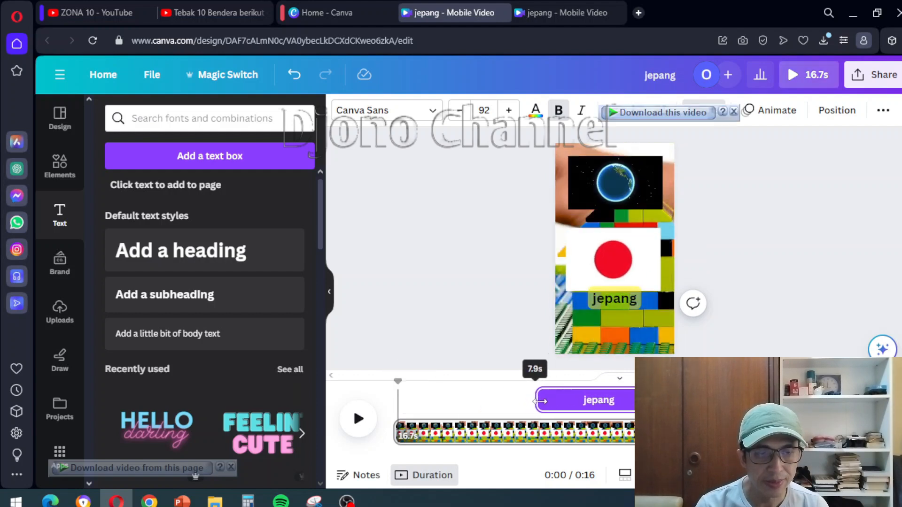
click(560, 401)
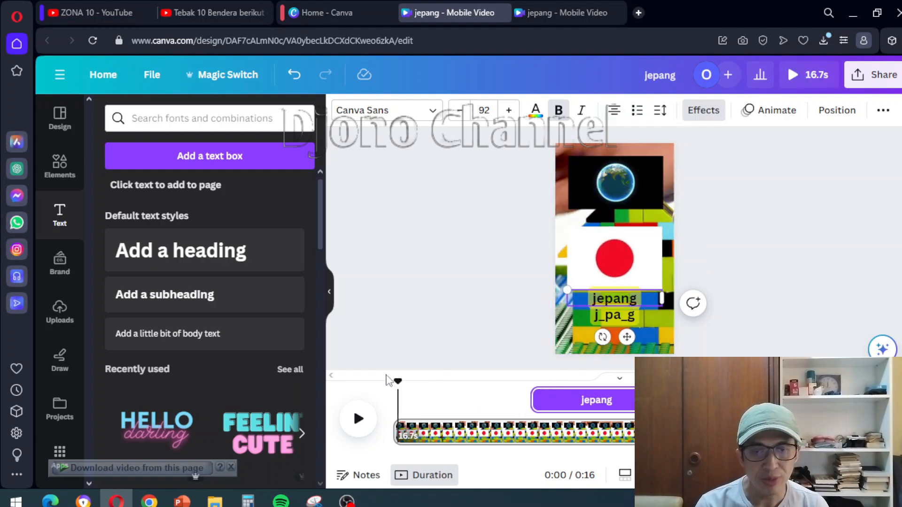
Move the "j_pa_g" clue exactly over the "jepang" heading and preview the switch from clue to answer from the start.
click(629, 322)
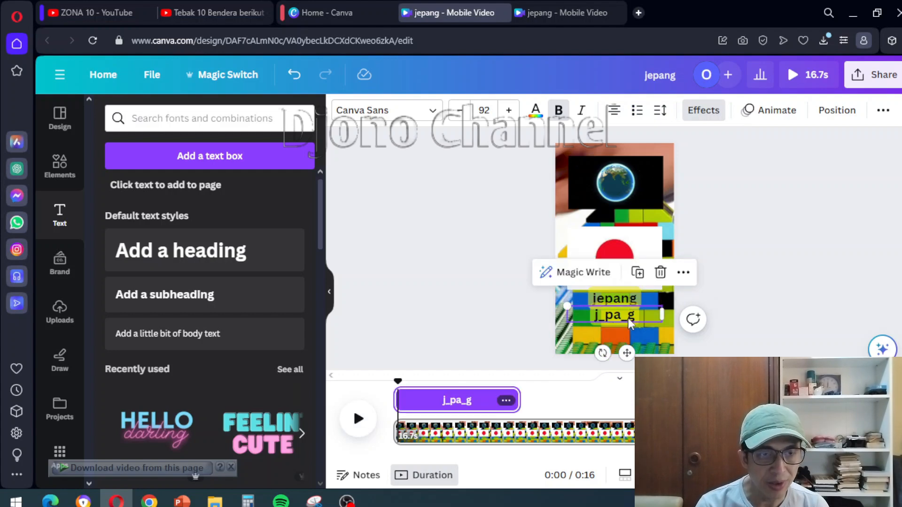
drag(629, 322, 626, 301)
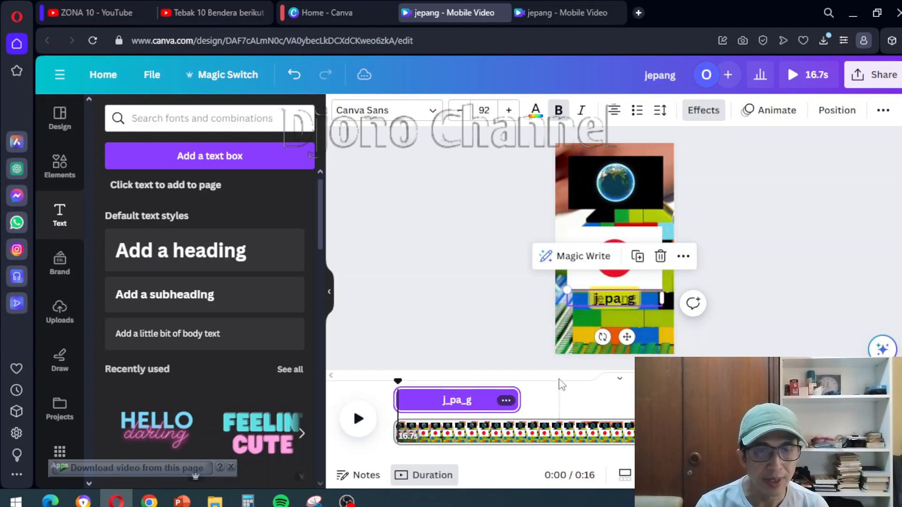
click(395, 391)
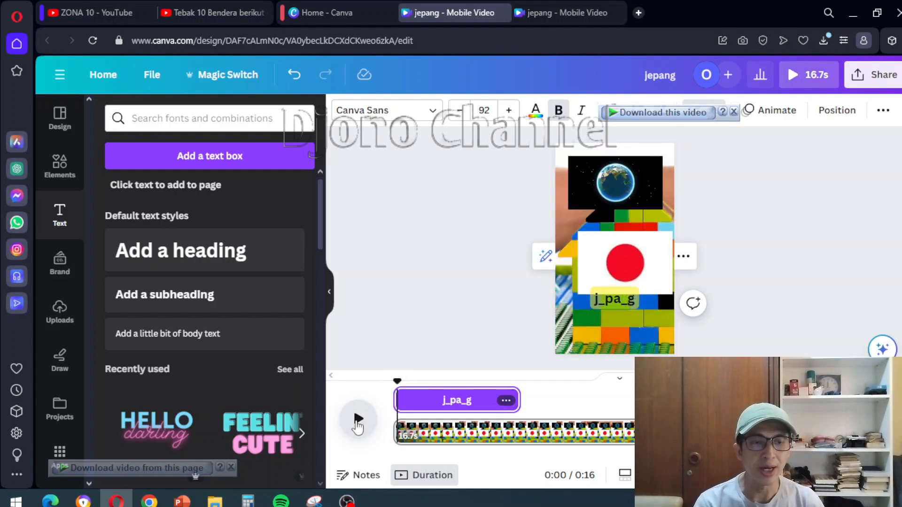
click(358, 419)
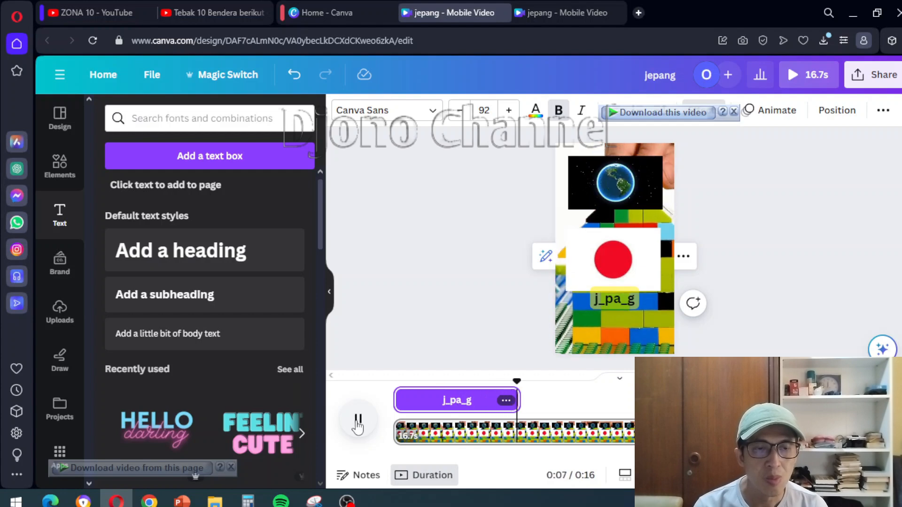
click(357, 423)
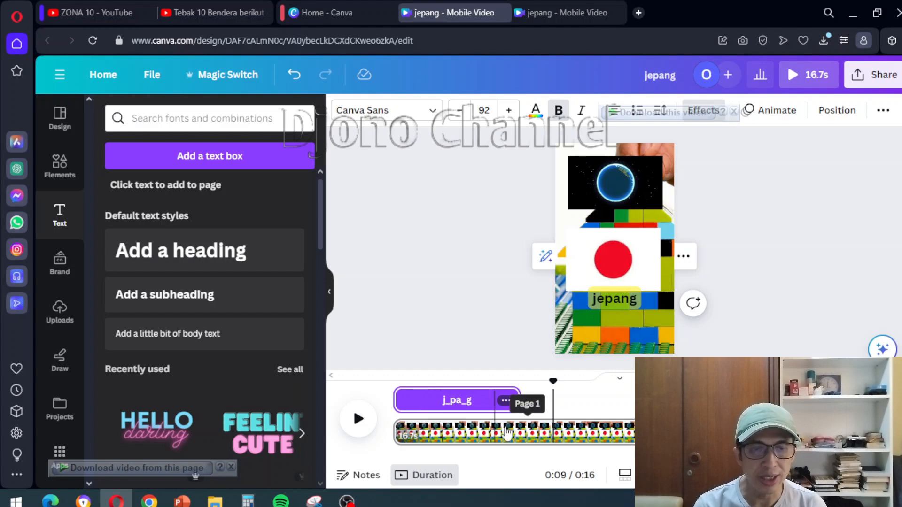
Shorten the page's duration to 13.0 s and move the playhead to about 8 s.
drag(687, 432, 601, 425)
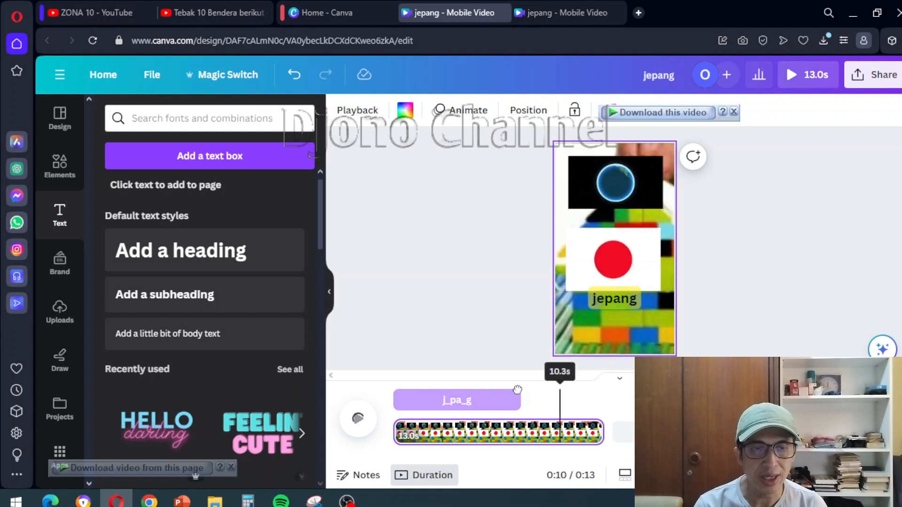
click(529, 400)
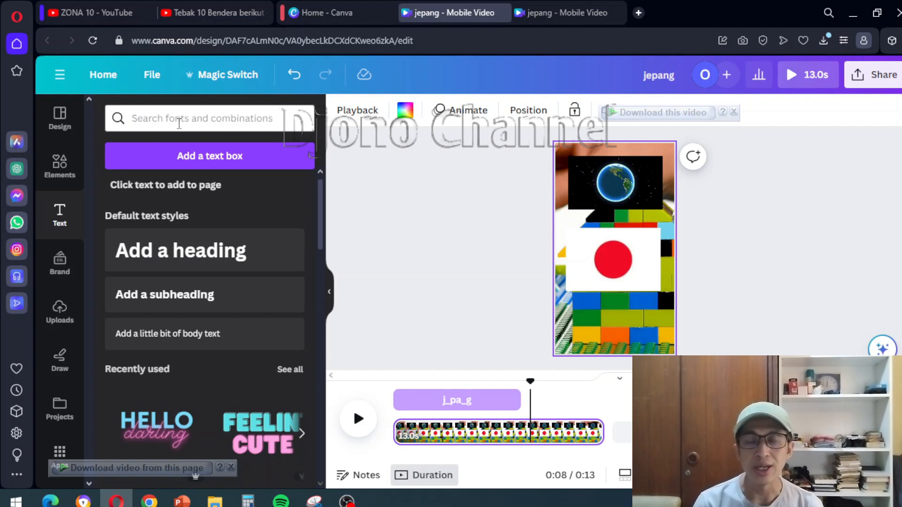
Switch to the ZONA 10 channel's Shorts page on YouTube and view its channel header.
click(85, 13)
scroll(329, 269, up, 3)
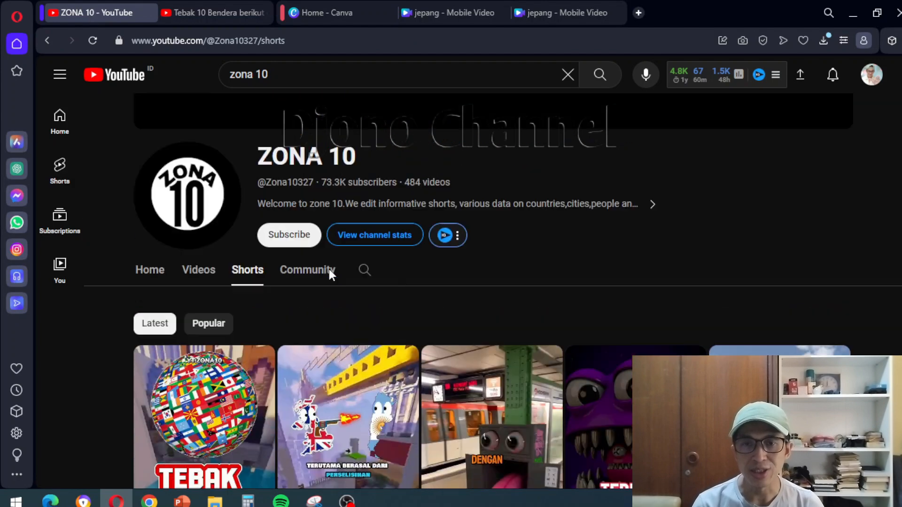